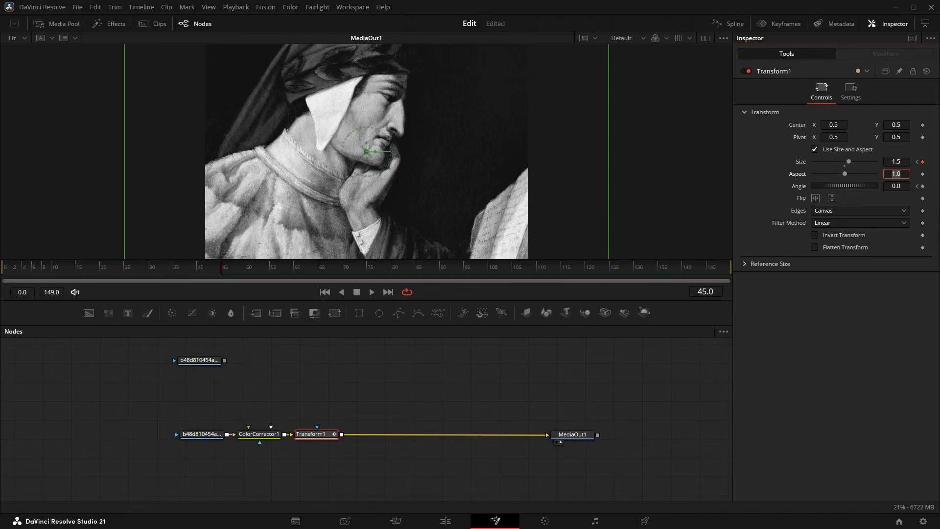
- Set Transform1's angle to -5.0 at frame 45, and add holding keyframes for its size and angle at frame 110
click(891, 186)
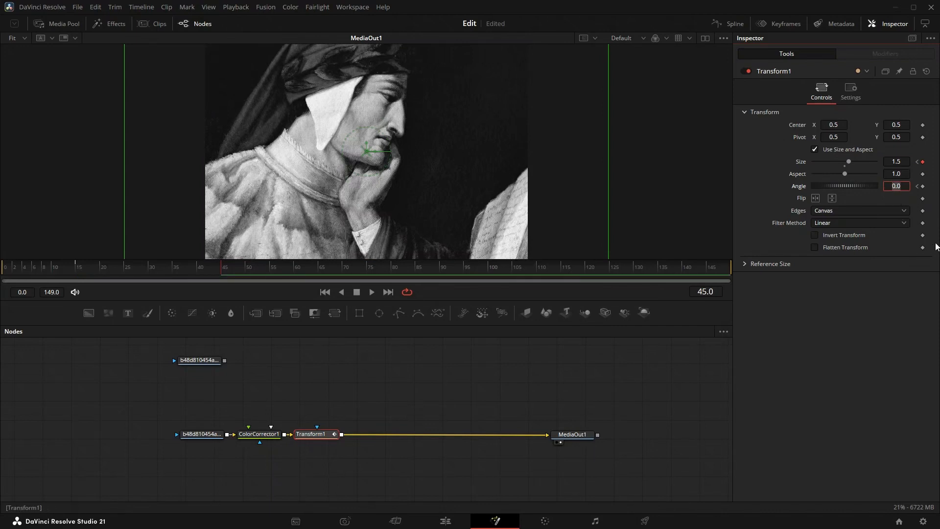
key(Tab)
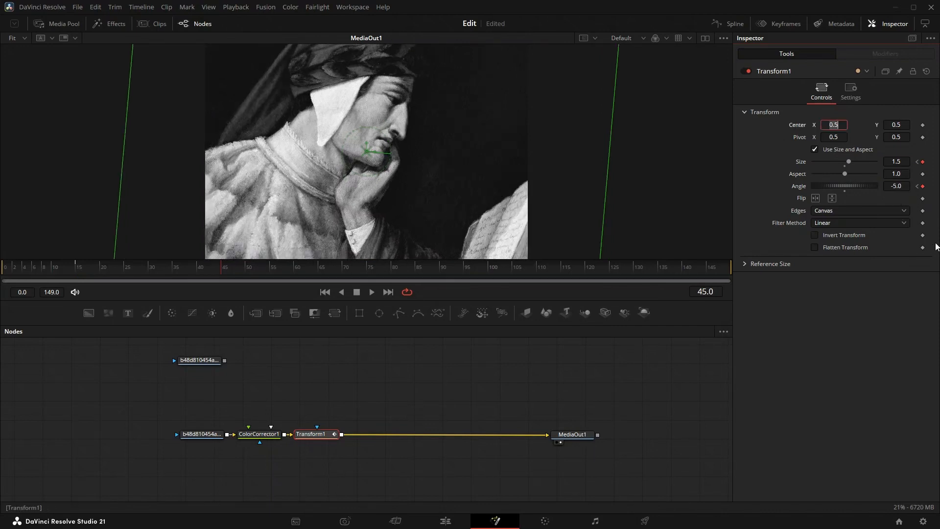
click(536, 270)
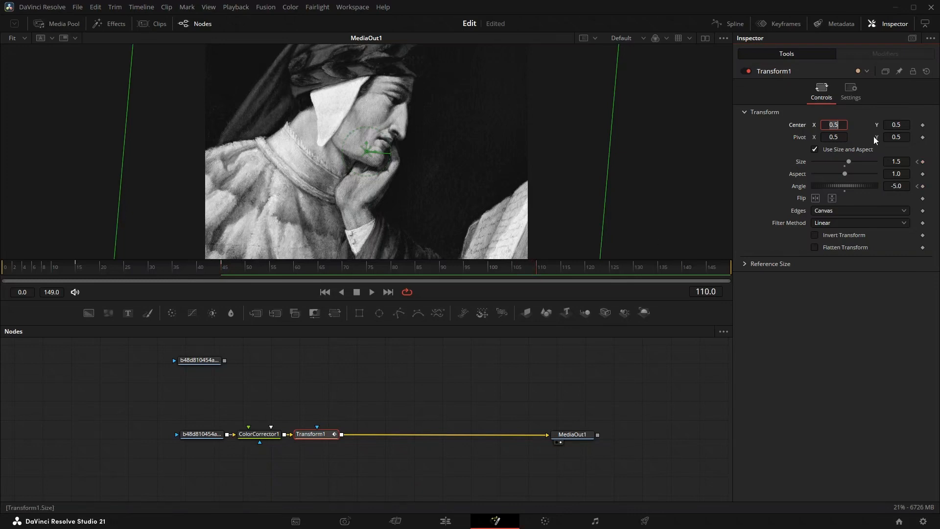
click(923, 162)
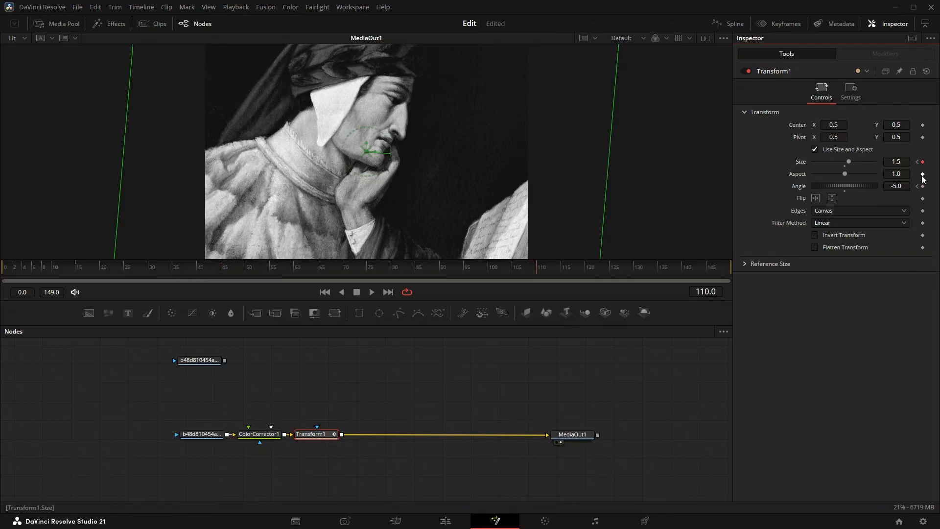
click(923, 186)
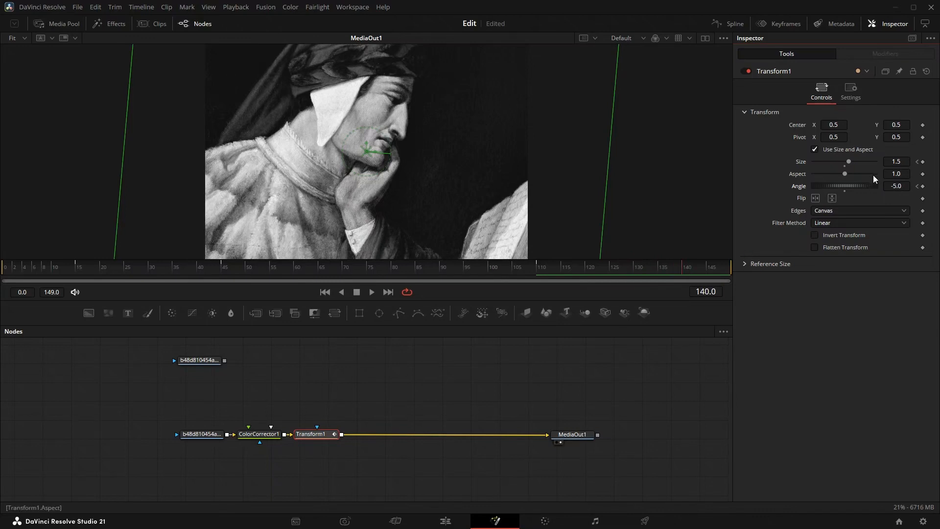
- At frame 140, reset Transform1's size to 1.0 and its angle to 0.0
click(845, 166)
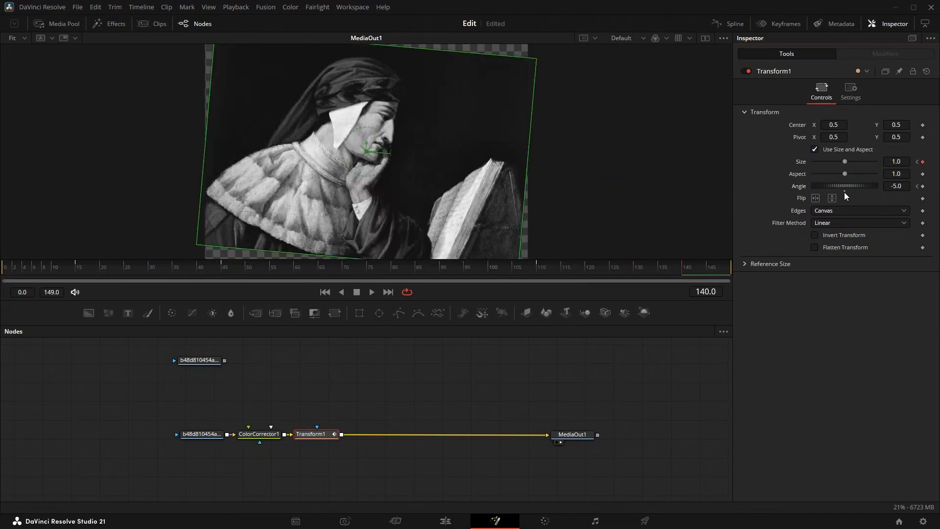
click(845, 191)
double_click(845, 191)
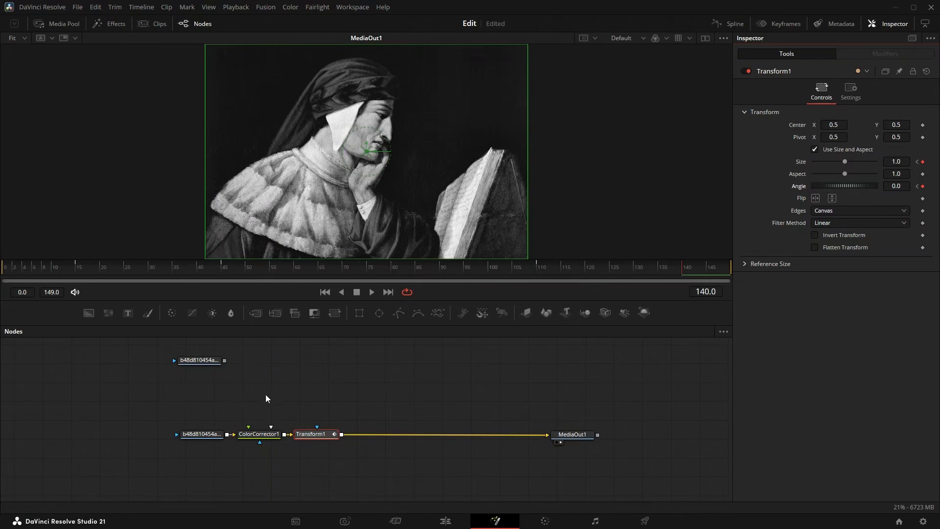
- Add a Merge node after Transform1, connect the unused image as its foreground, and place that image node above it
click(254, 313)
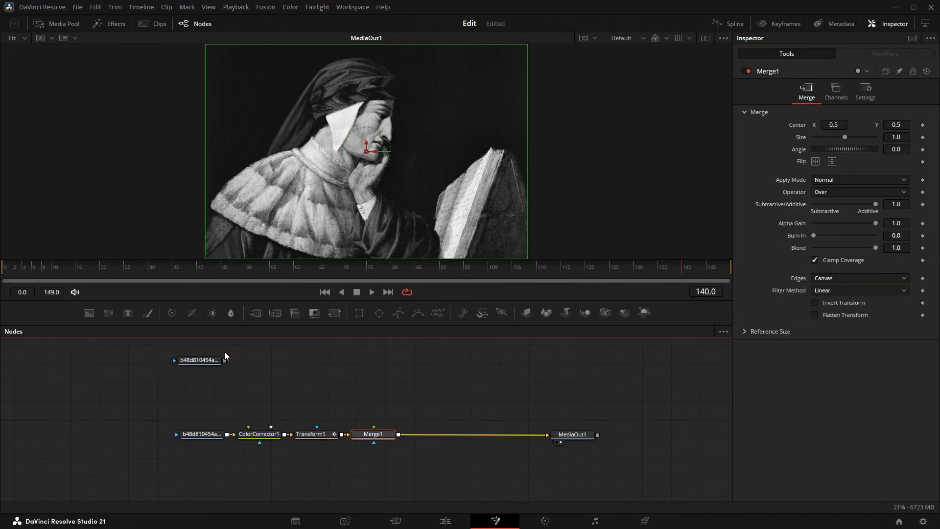
drag(216, 361, 376, 435)
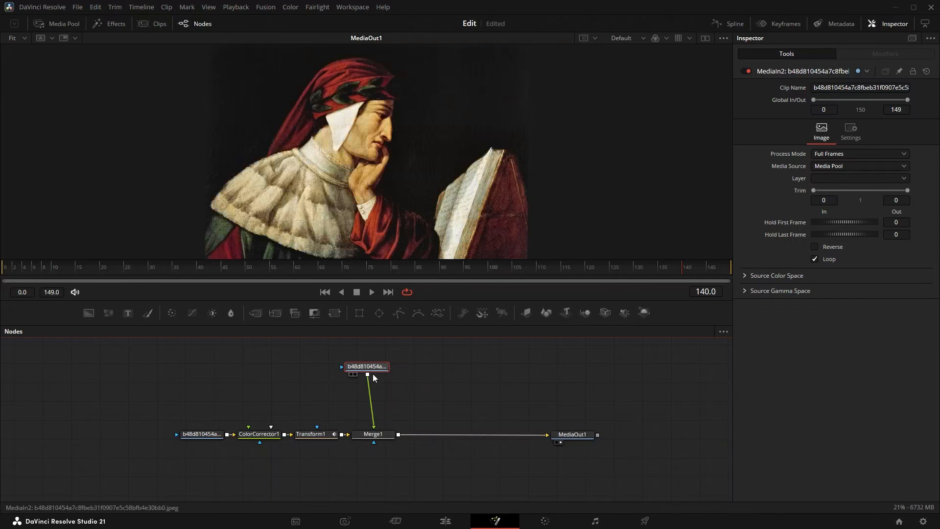
drag(373, 370, 379, 371)
- Mask the colour image with a Rectangle about 0.56 wide and 1.03 high, centred near X 0.25, Y 0.5
click(360, 316)
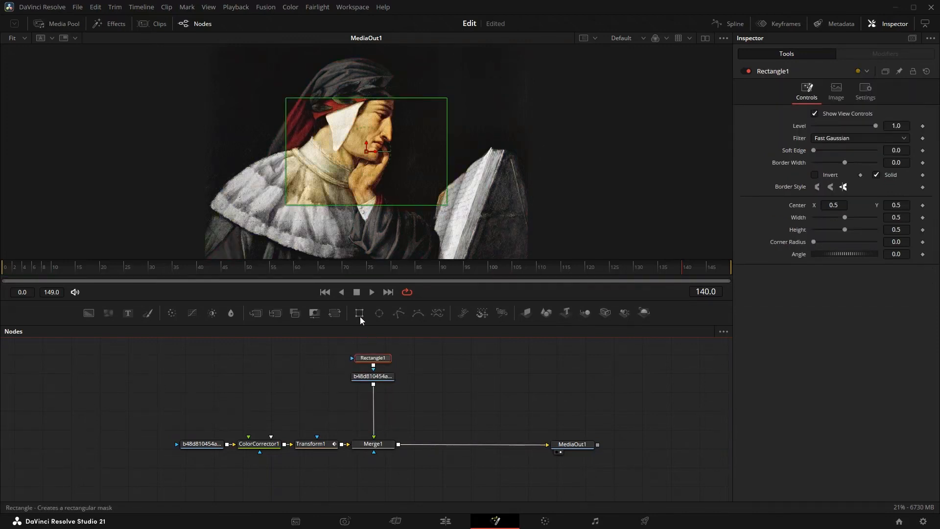
drag(290, 204, 331, 260)
drag(367, 147, 377, 220)
- Add a Transform node after the masked colour image and keyframe its center, size and angle at frame 15
click(373, 376)
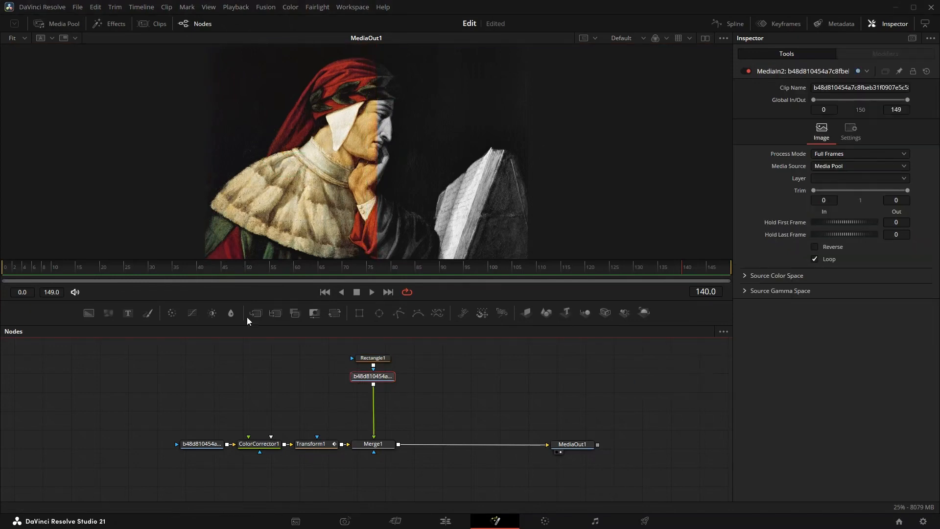
click(340, 317)
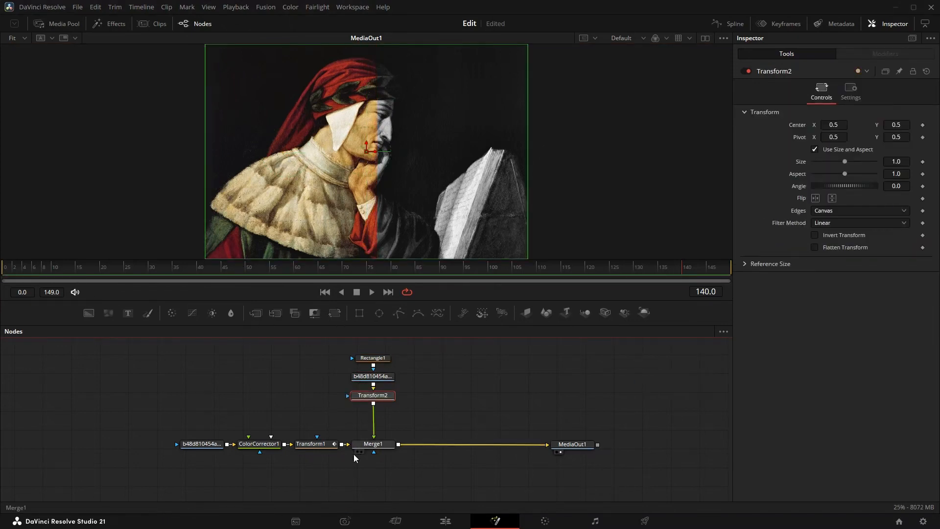
click(75, 276)
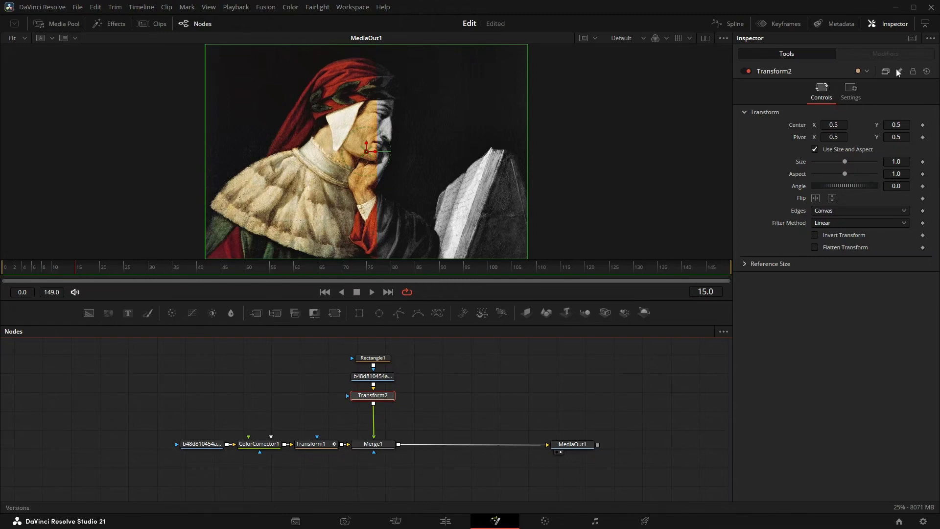
click(922, 125)
click(923, 162)
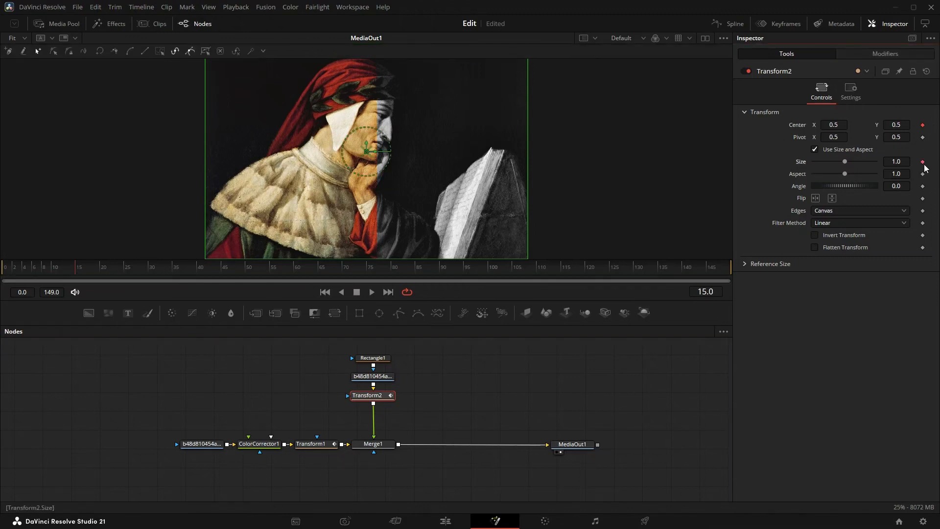
click(922, 186)
- Set Transform2's size to 1.03 at frame 20
click(101, 268)
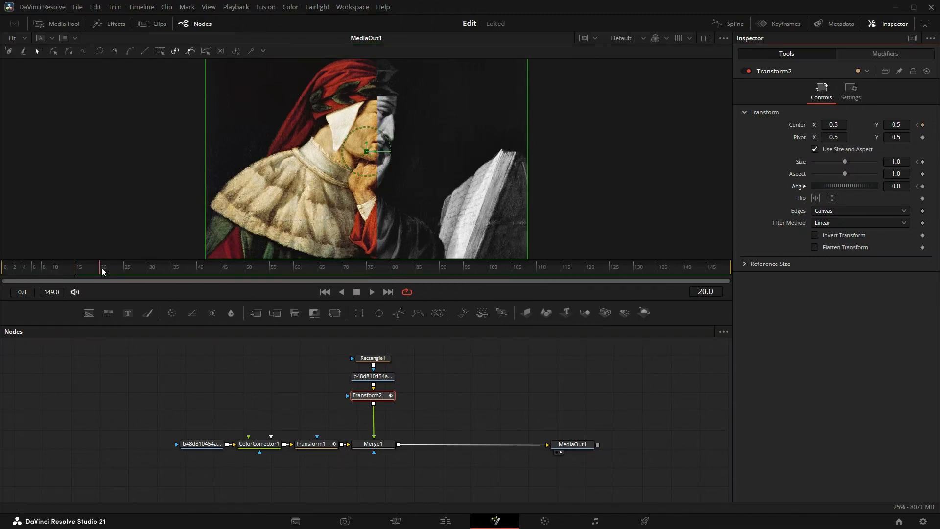
click(903, 160)
text(3)
key(Tab)
- At frame 45, set Transform2's center X to 0.221, angle to -5.0 and size to 1.05
click(224, 268)
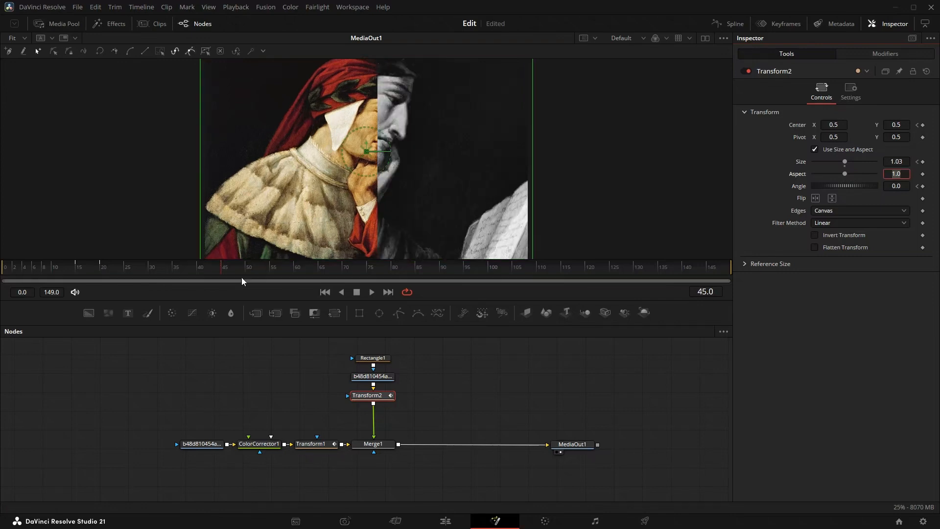
drag(834, 125, 698, 125)
double_click(896, 186)
text(-5)
key(Tab)
double_click(896, 162)
text(1.05)
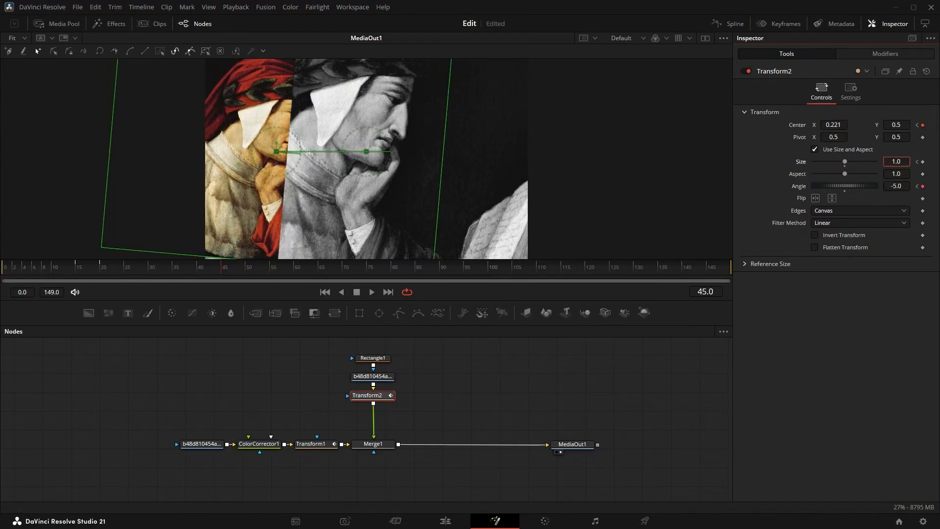
key(Tab)
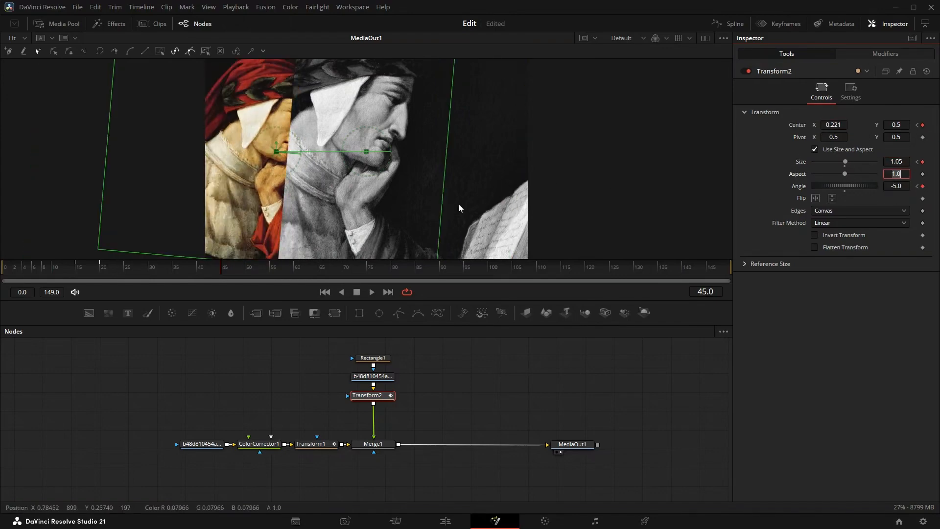
- Add keyframes at frame 110 that hold Transform2's center, size and angle
drag(440, 280, 539, 271)
click(924, 124)
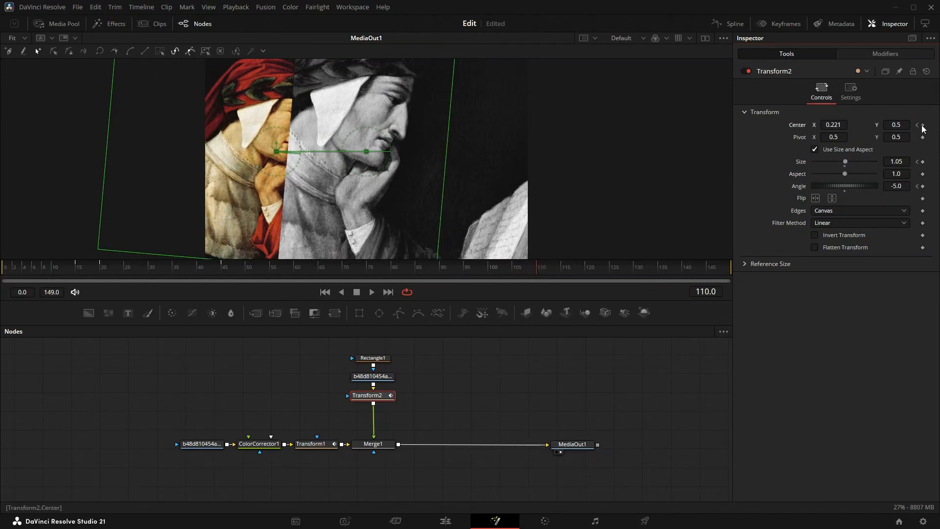
click(923, 162)
- At frame 140, return Transform2 to size 1.0, angle 0.0 and center X 0.5
click(684, 270)
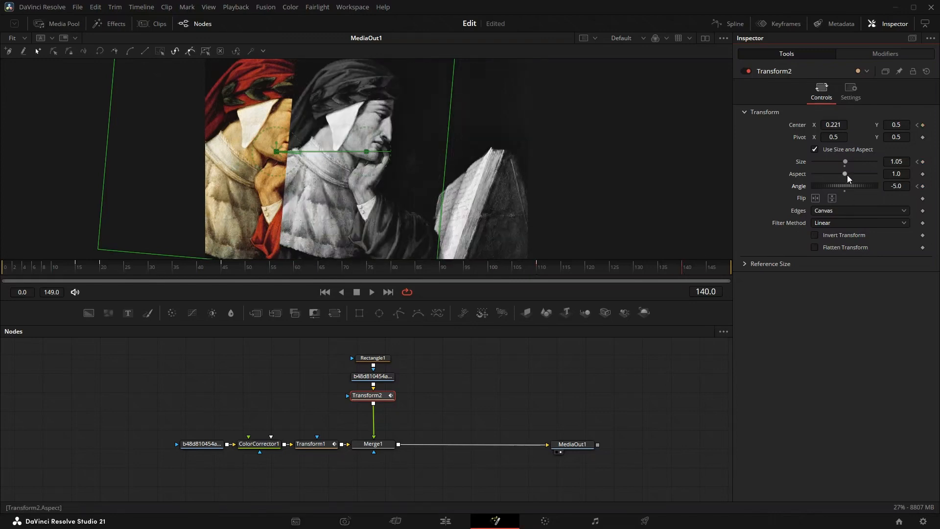
drag(846, 166, 844, 166)
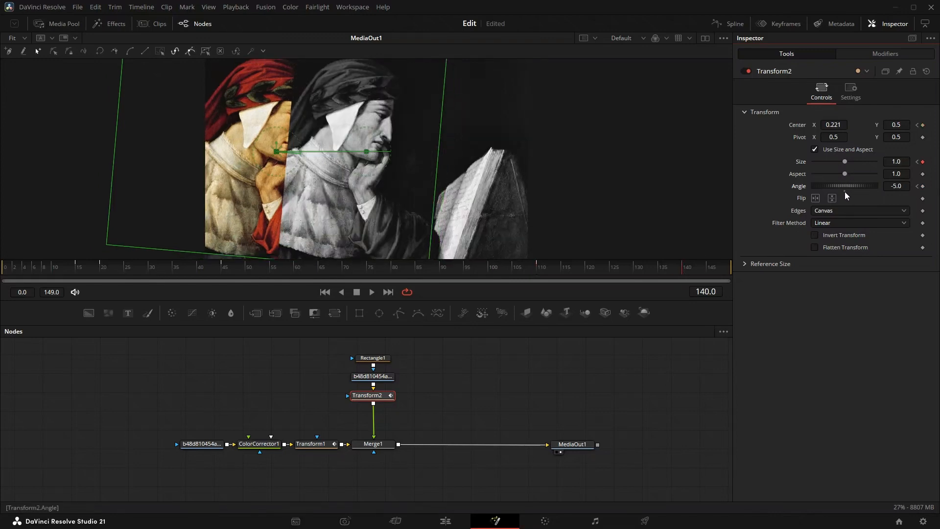
double_click(845, 190)
click(834, 125)
key(ctrl+c)
text(0.5)
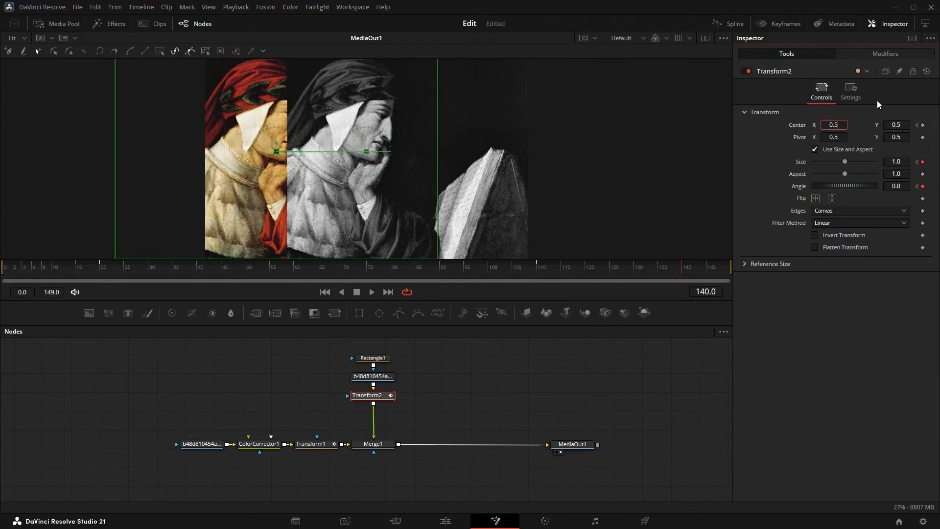
key(Tab)
- Add a second Merge after Merge1 and connect a pasted copy of the rectangle, image and Transform2 branch as its foreground
click(373, 444)
click(256, 316)
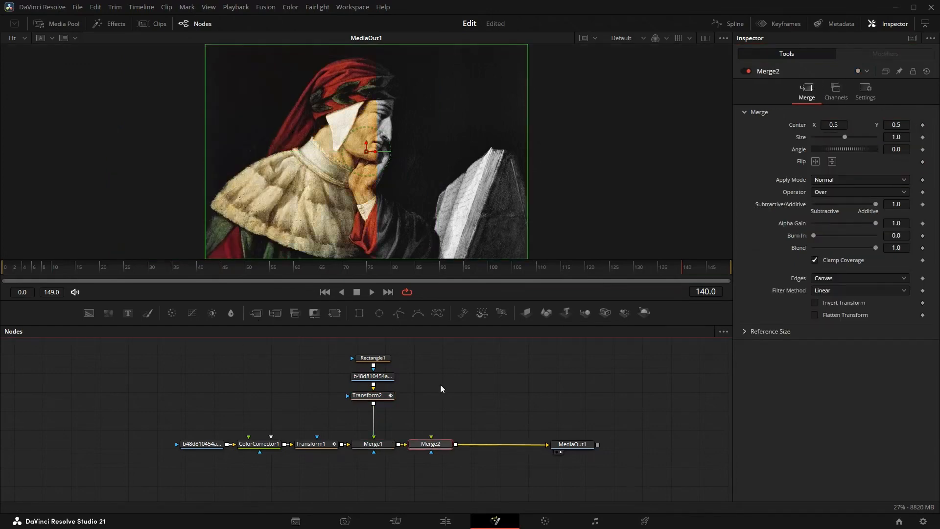
key(ctrl+v)
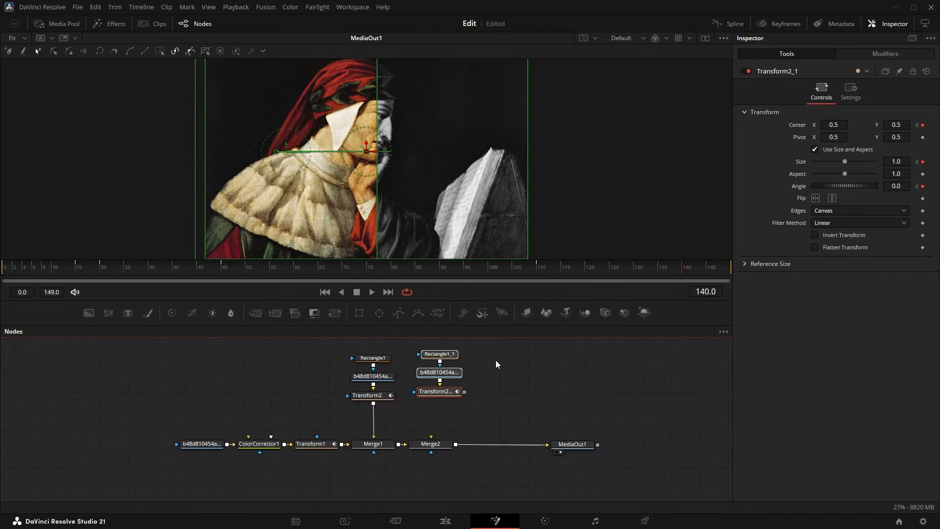
drag(464, 394, 431, 437)
- Align the copied branch above Merge2 and invert its rectangle mask to reveal the other half of the painting
drag(475, 348, 443, 399)
click(465, 388)
click(443, 363)
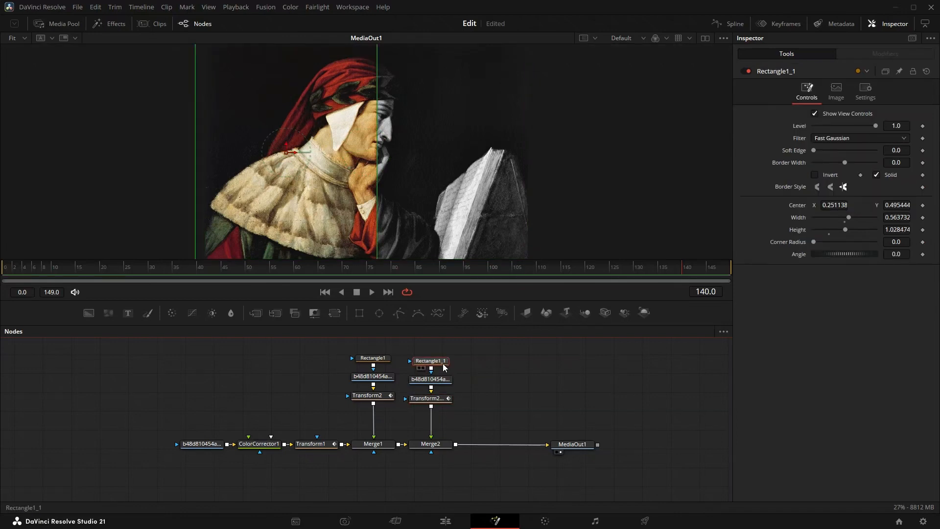
click(816, 176)
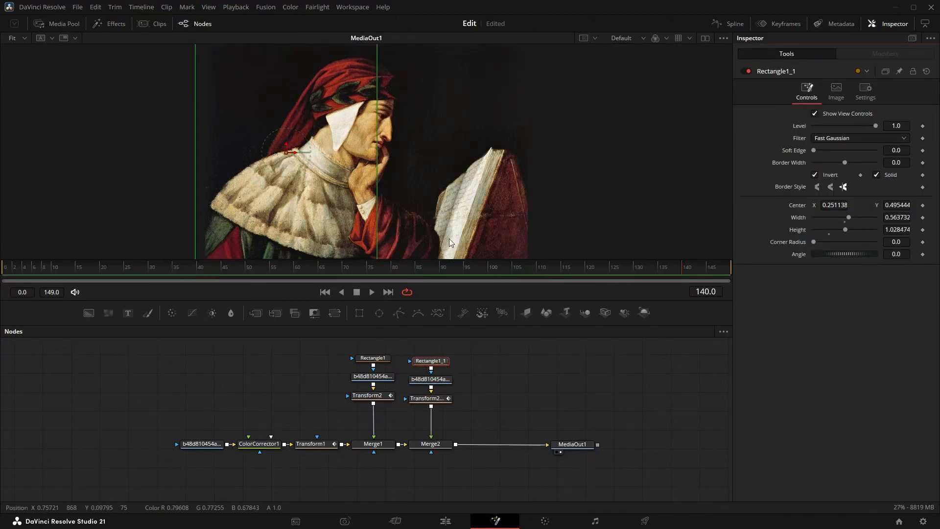
- At frame 45, set the copied transform's center X to 0.734 and copy that value
click(428, 398)
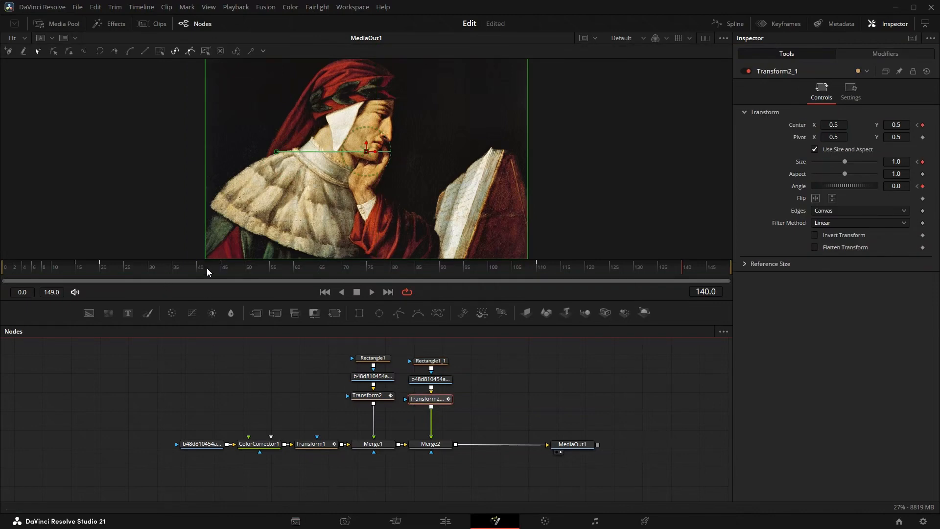
drag(207, 269, 224, 272)
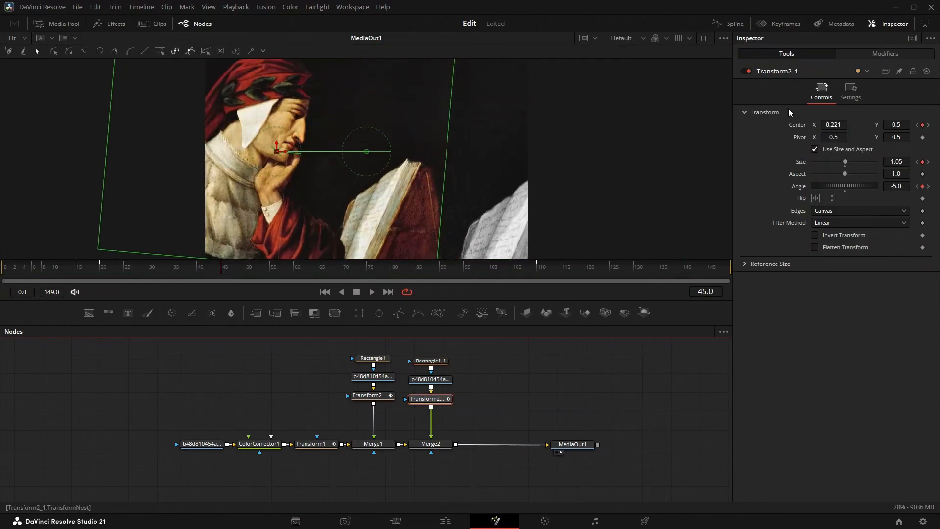
drag(828, 126, 931, 126)
double_click(831, 127)
right_click(832, 126)
click(826, 175)
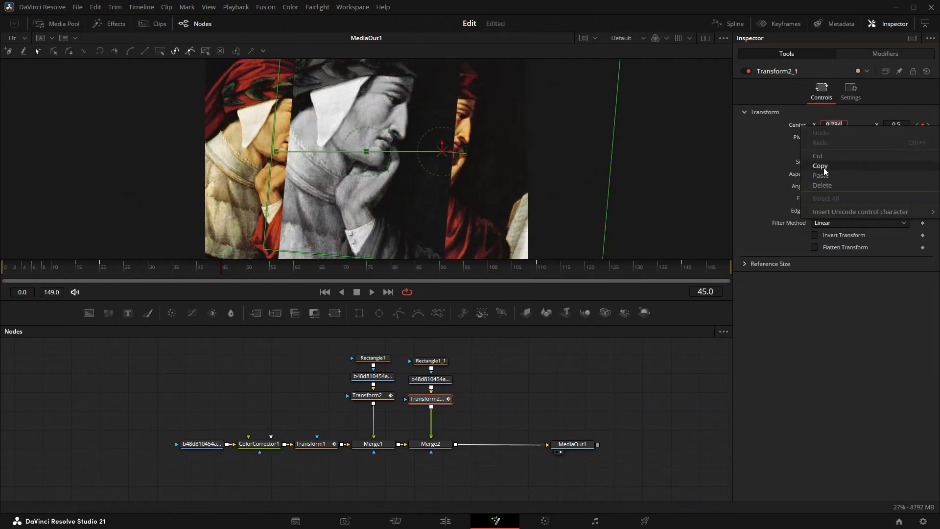
- Paste the copied 0.734 as the copied transform's center X at frame 110
click(541, 268)
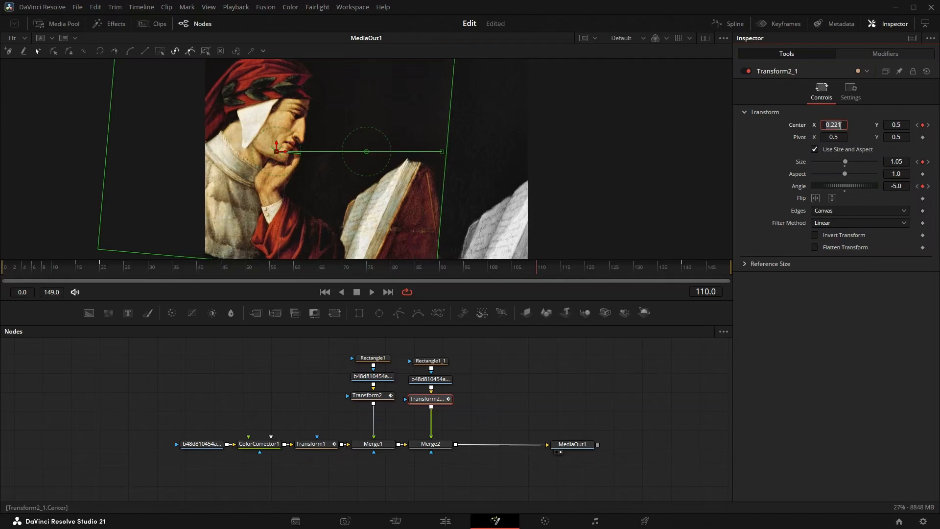
right_click(832, 128)
click(835, 178)
key(Tab)
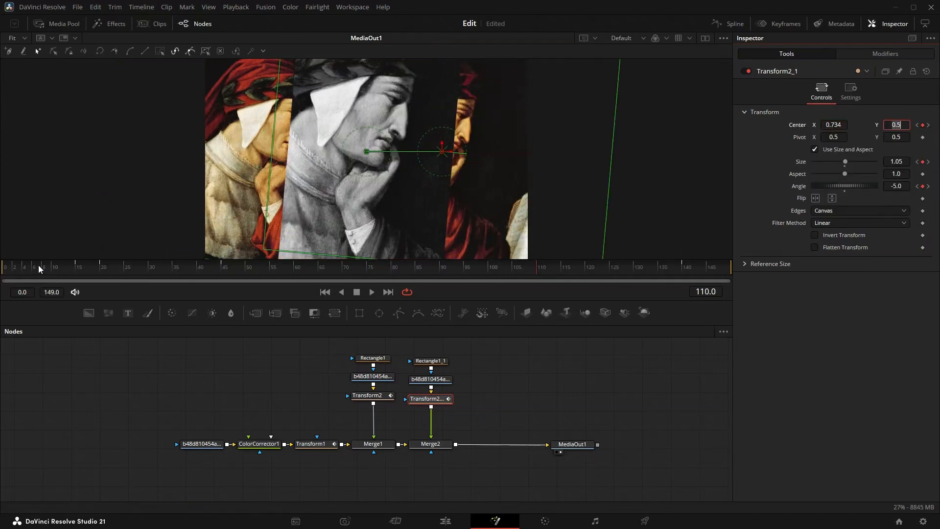
drag(38, 266, 308, 283)
drag(521, 271, 73, 293)
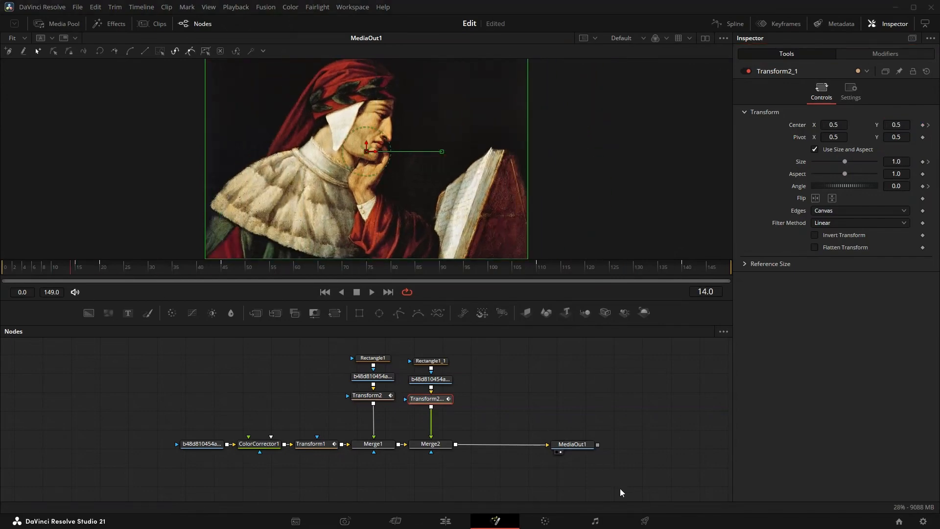
- Insert a Directional Blur (DrBl) node between Transform2 and Merge1
click(372, 397)
key(shift+space)
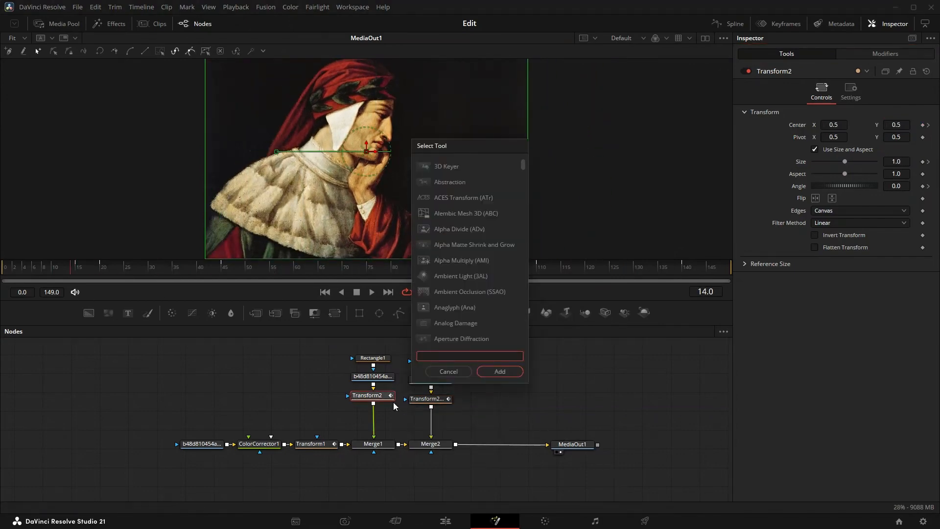
text(direct)
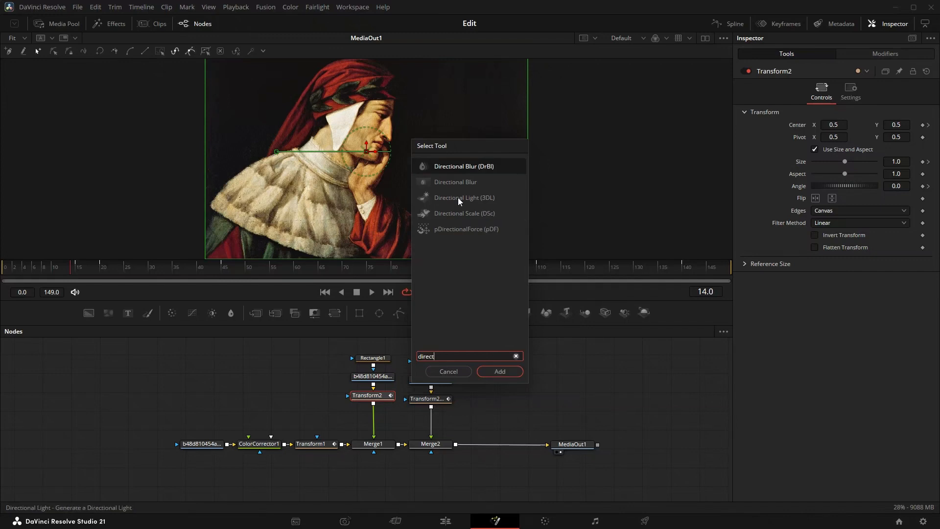
click(485, 167)
click(497, 368)
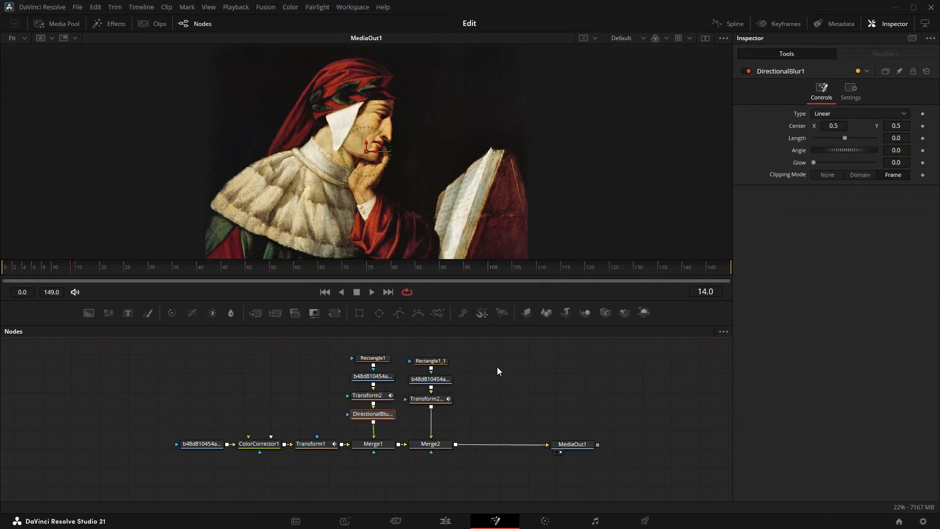
- Set DirectionalBlur1's type to Zoom and, at frame 15, keyframe its length at 0.03 and glow at 0.3
click(847, 115)
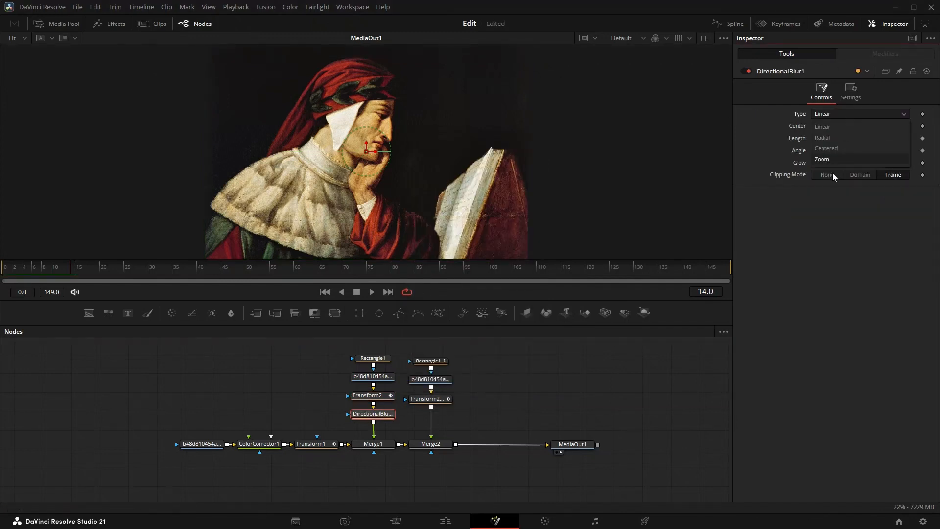
click(832, 159)
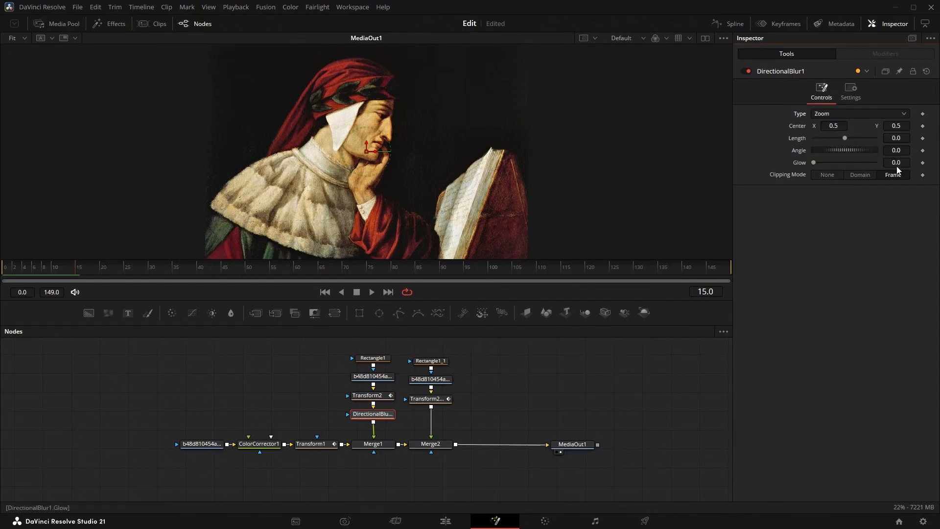
click(923, 139)
click(923, 163)
click(909, 137)
text(3)
key(Tab)
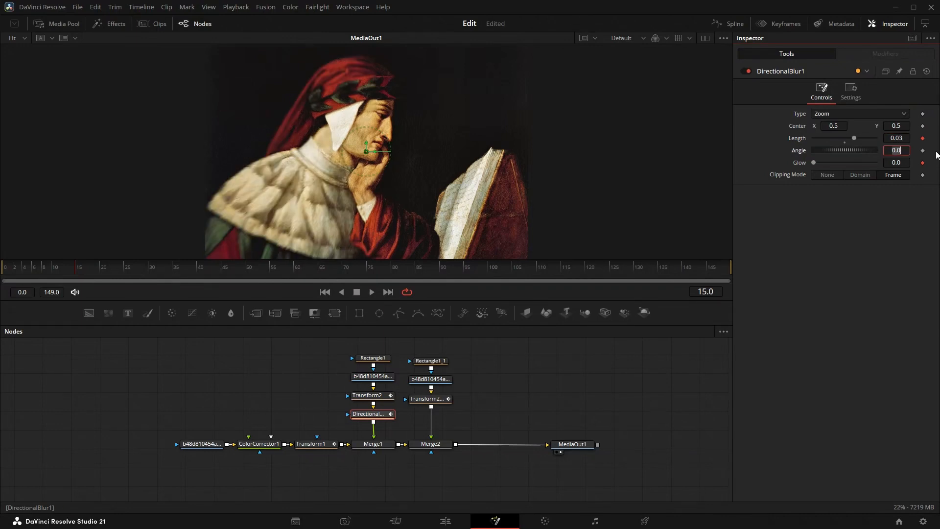
click(910, 164)
key(BackSpace)
text(3)
key(Tab)
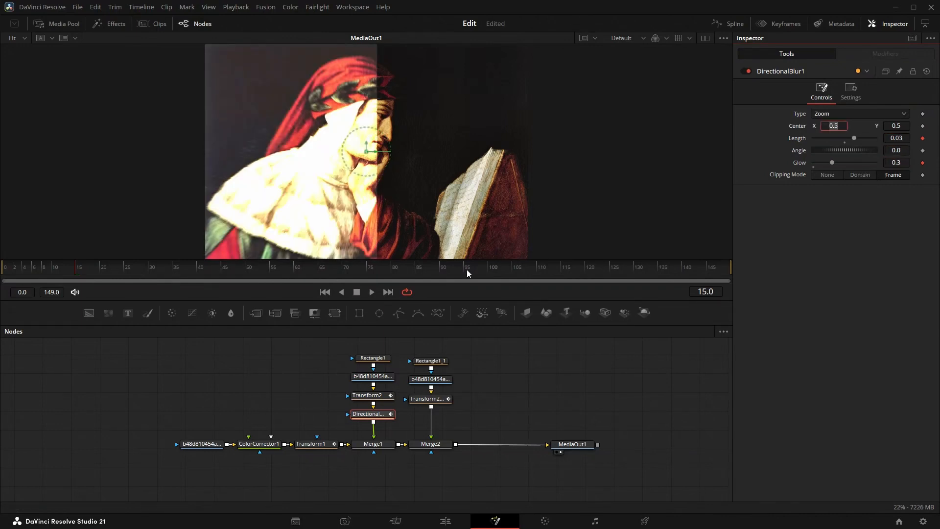
- At frame 20, reset DirectionalBlur1's length and glow to 0
drag(77, 271, 105, 279)
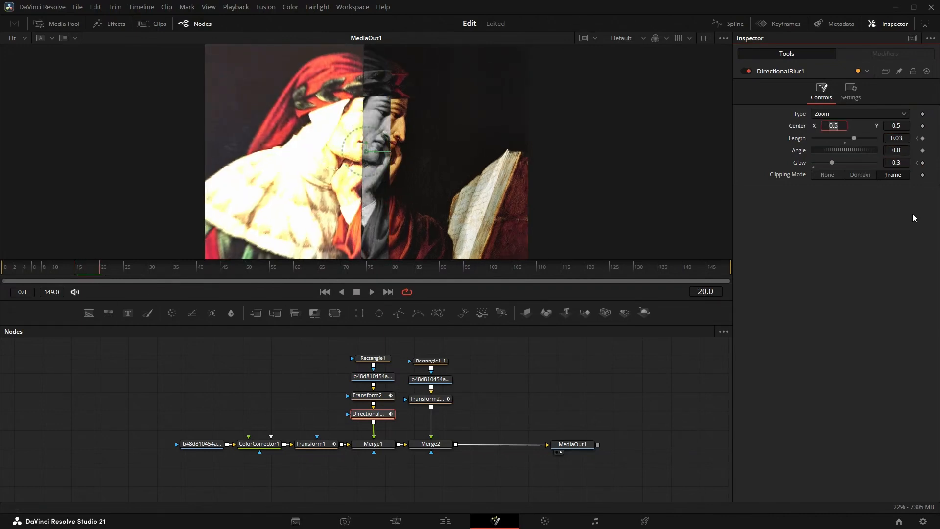
click(844, 143)
click(814, 166)
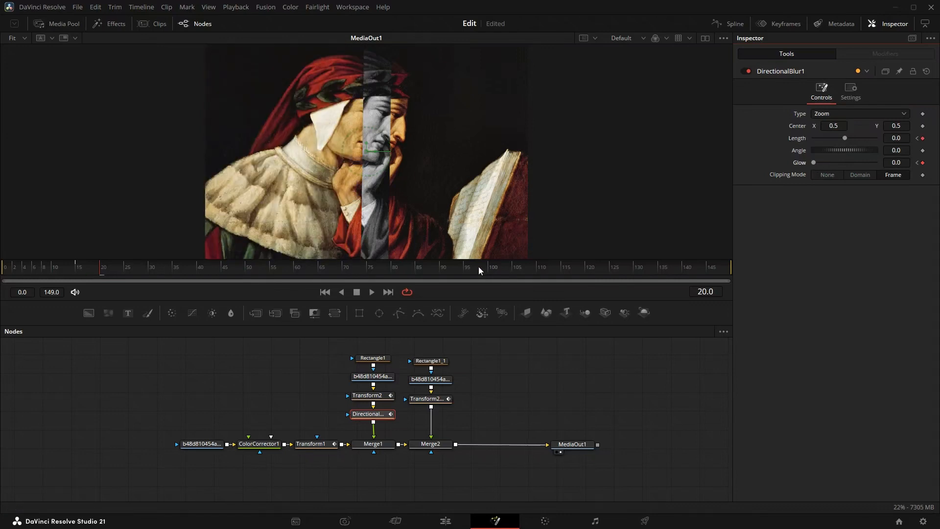
- At frame 110, add holding keyframes for DirectionalBlur1's length and glow at 0
drag(478, 267, 512, 277)
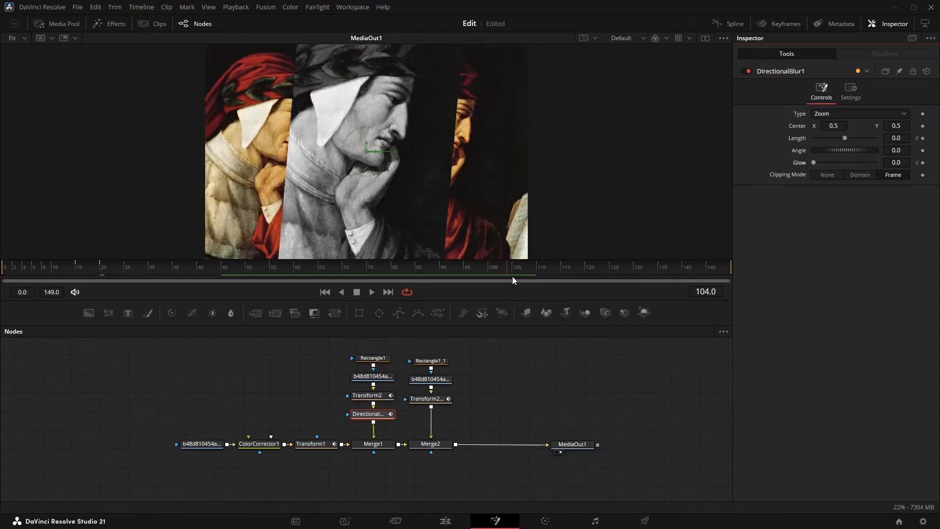
click(924, 139)
click(924, 163)
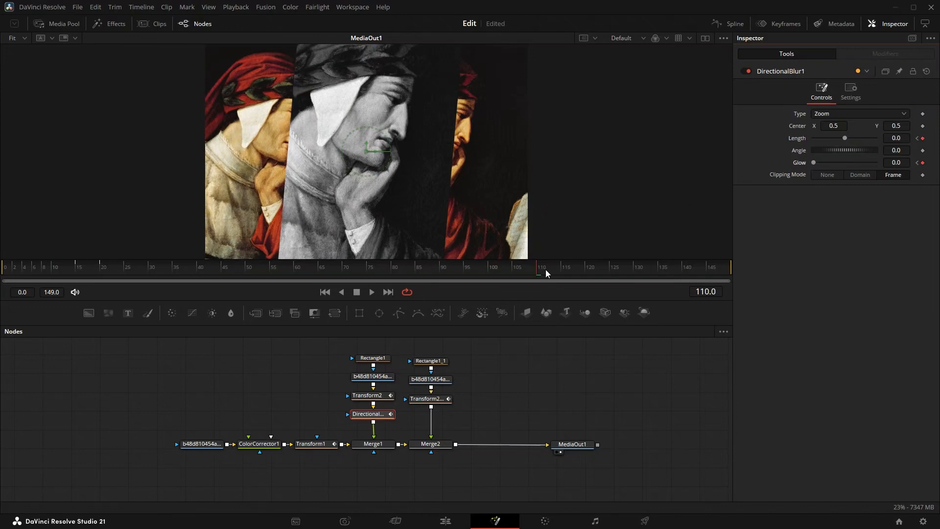
- At frame 135, set DirectionalBlur1's length to 0.2 and its glow to 0.4
click(575, 271)
drag(574, 272, 660, 272)
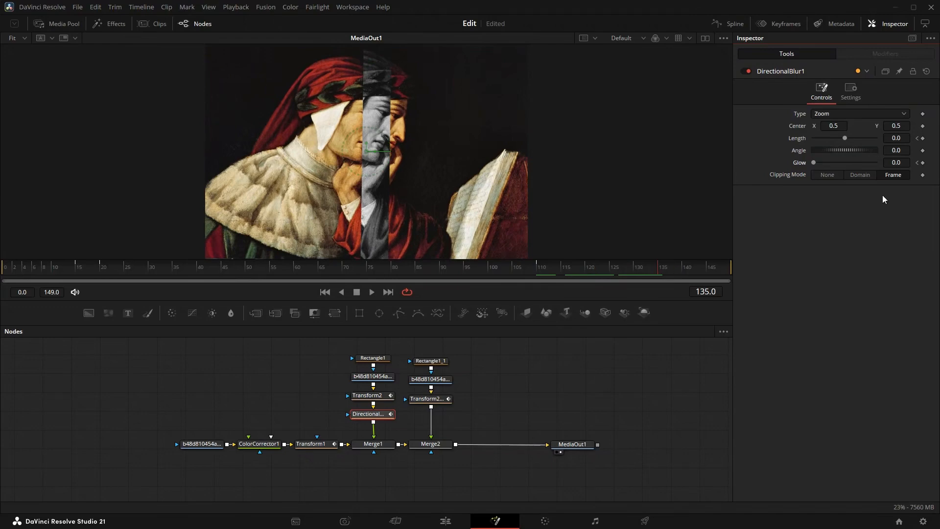
click(897, 138)
text(0.2)
key(Tab)
key(Tab)
text(0.)
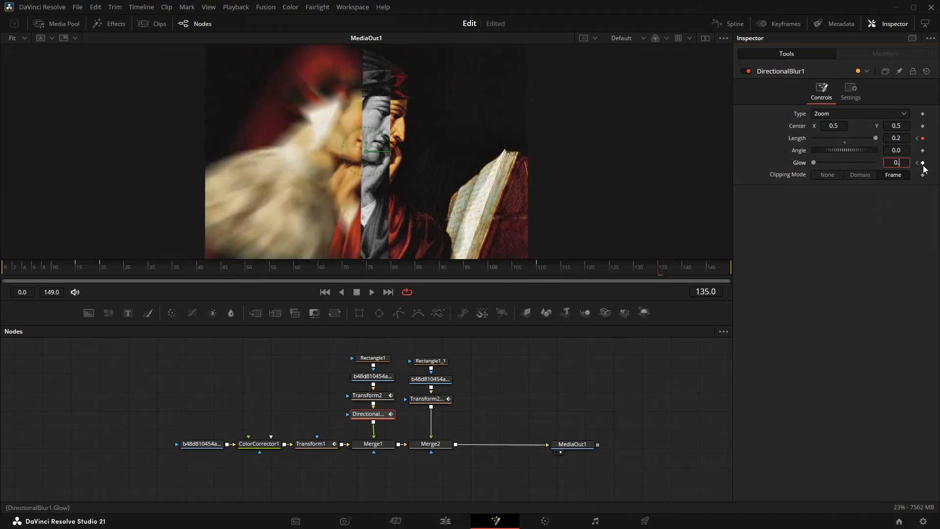
text(4)
key(Tab)
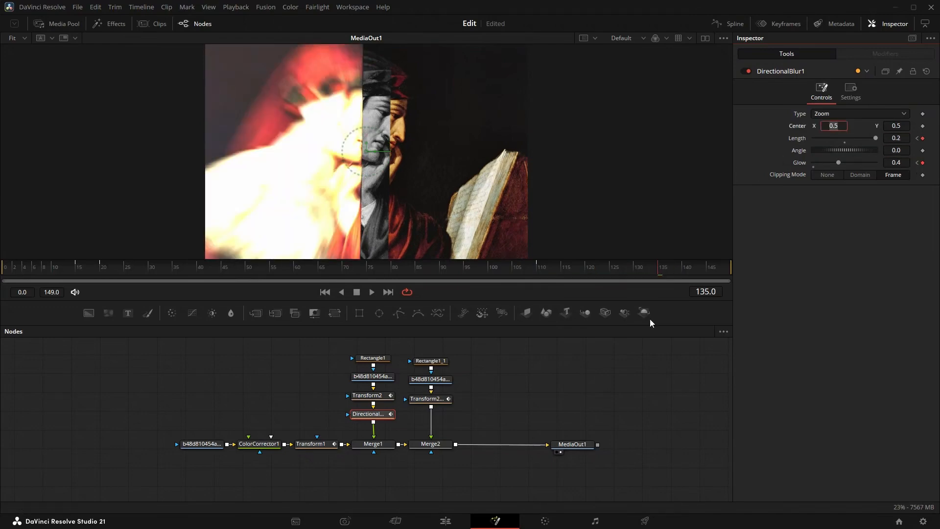
- At frame 140, return DirectionalBlur1's length and glow to 0
click(684, 273)
click(845, 143)
click(815, 163)
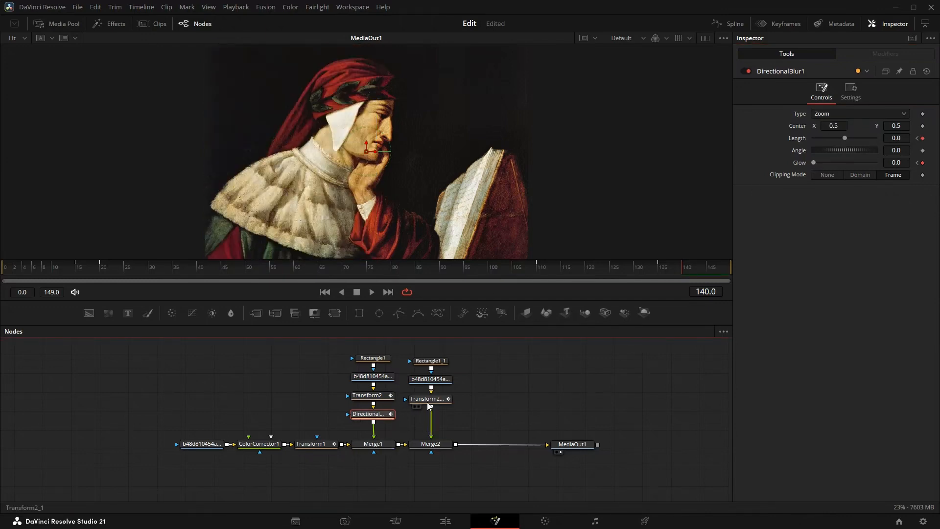
- Paste a copy of the keyframed directional blur between Transform2_1 and Merge2
click(429, 402)
key(ctrl+v)
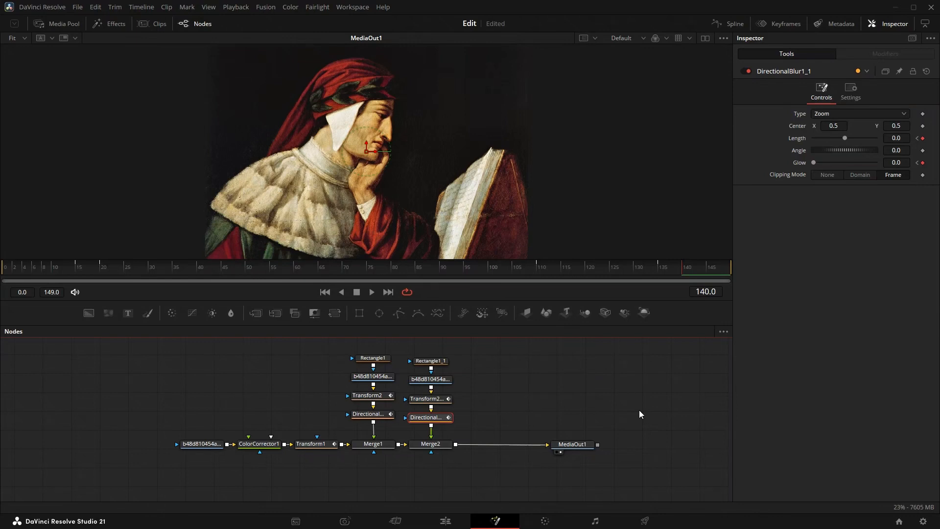
- Find the Camera Shake effect with "shak" and insert it between Merge2 and MediaOut1
key(shift+space)
text(shak)
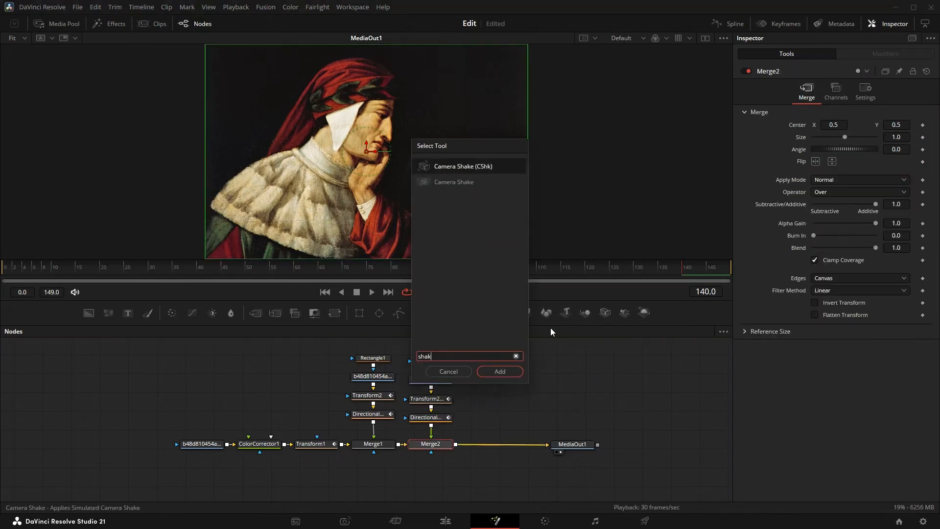
click(457, 182)
click(507, 374)
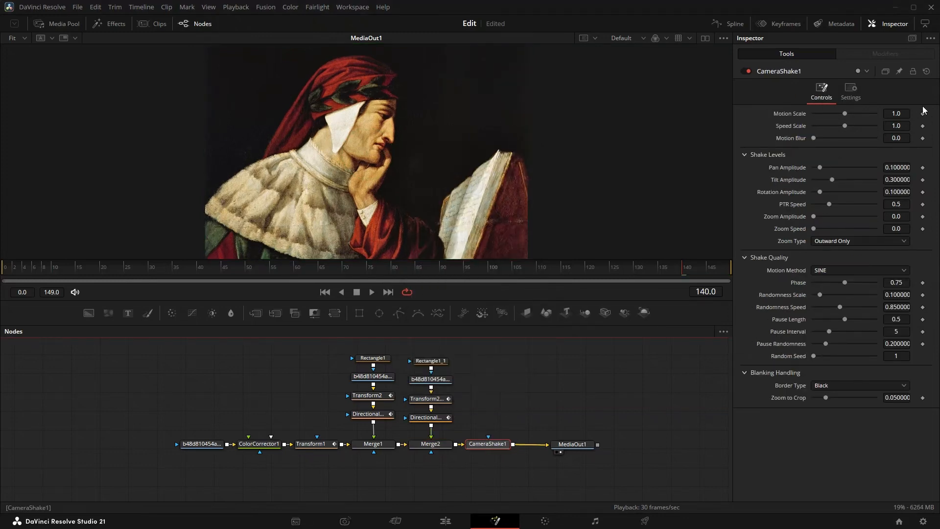
- Keyframe the camera shake's motion scale at 0 on frame 140, 0.5 on frame 145 and 0 on frame 149
drag(845, 116, 809, 118)
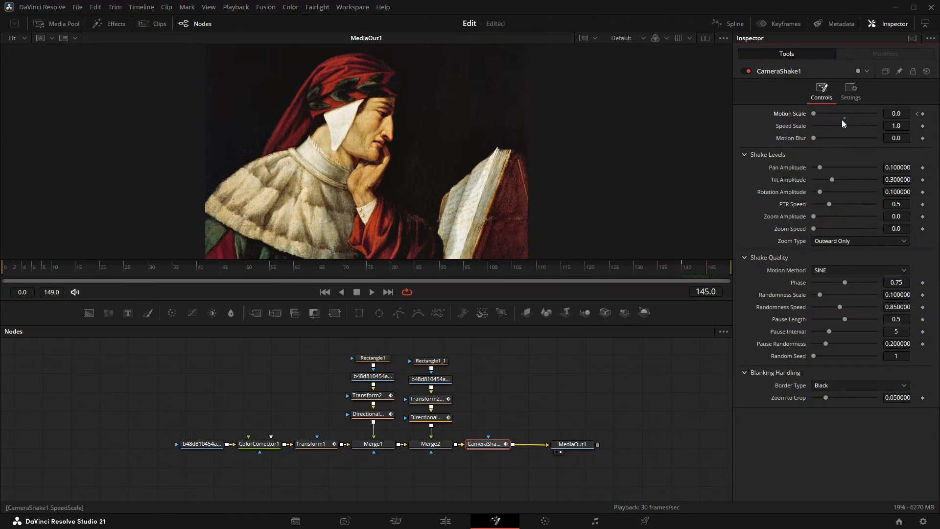
click(896, 114)
text(0.5)
key(Tab)
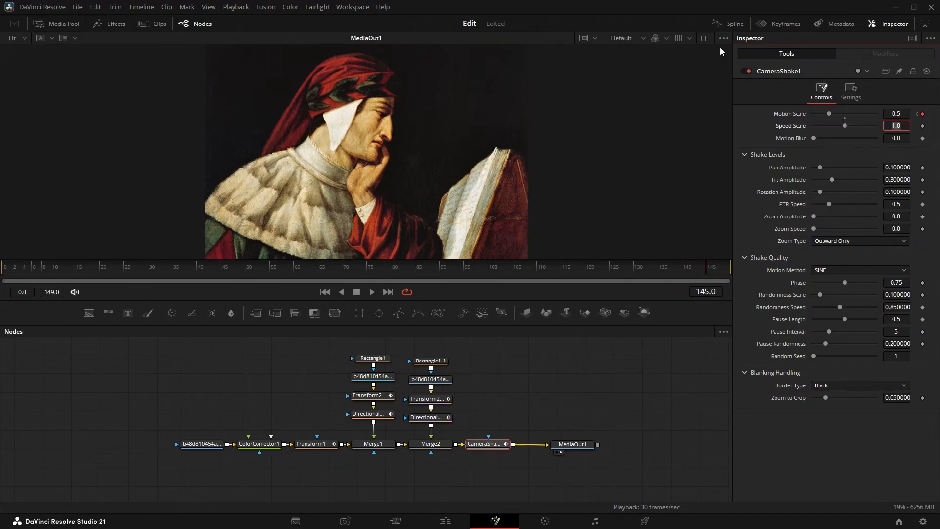
click(730, 274)
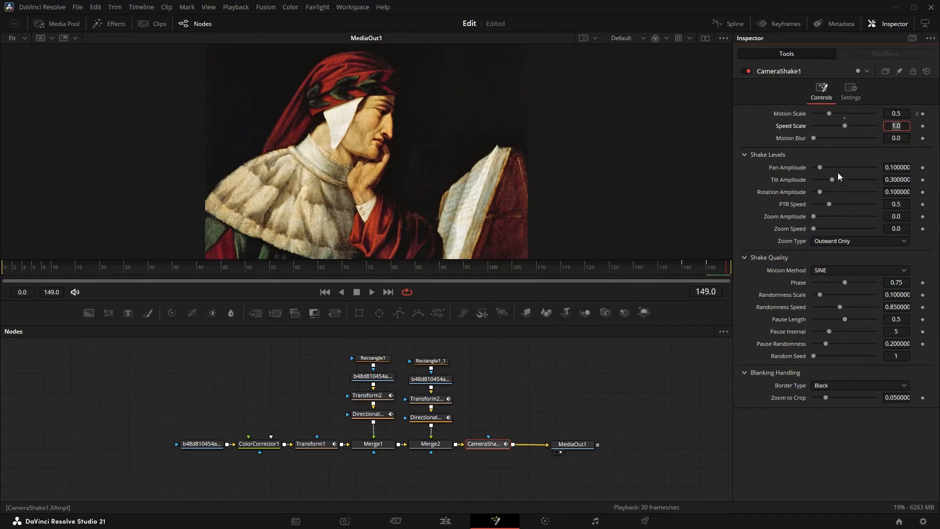
drag(833, 113, 812, 119)
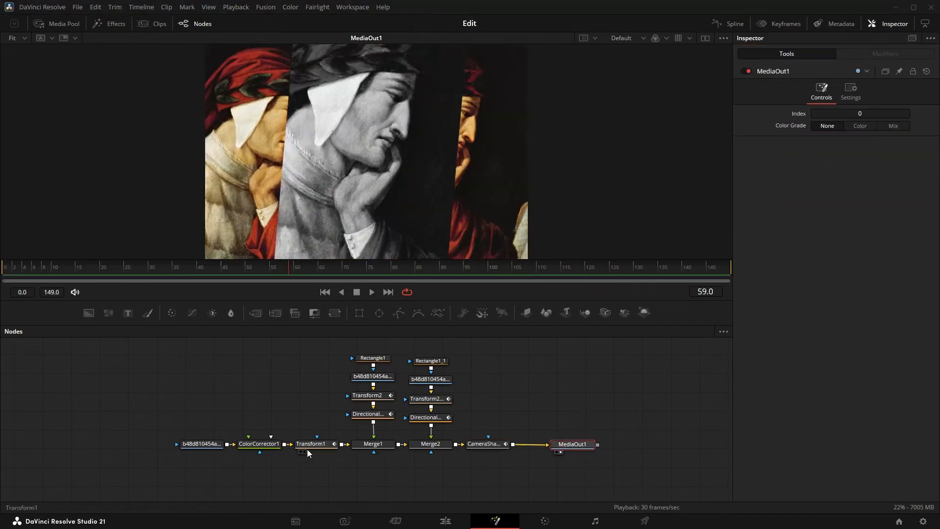
- Smooth all of Transform1's size and angle keyframes in the spline editor, then close the editor
click(307, 449)
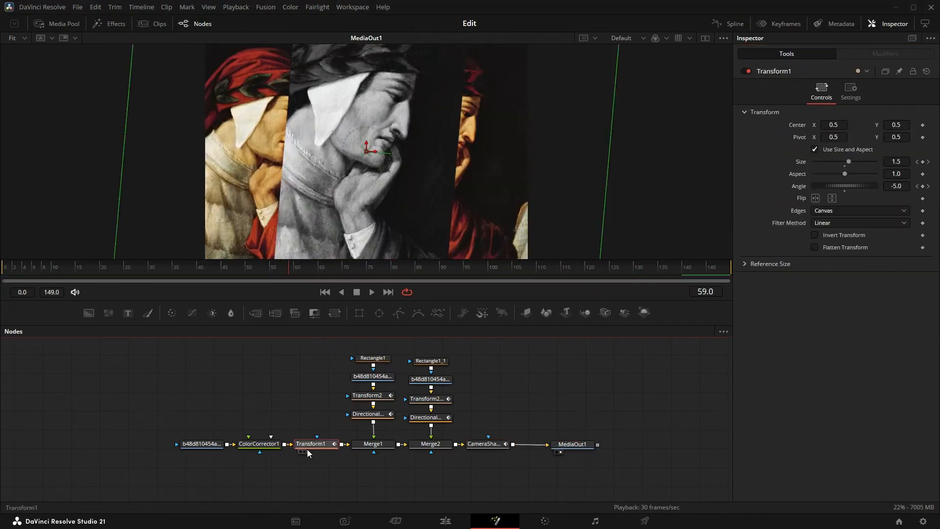
click(730, 23)
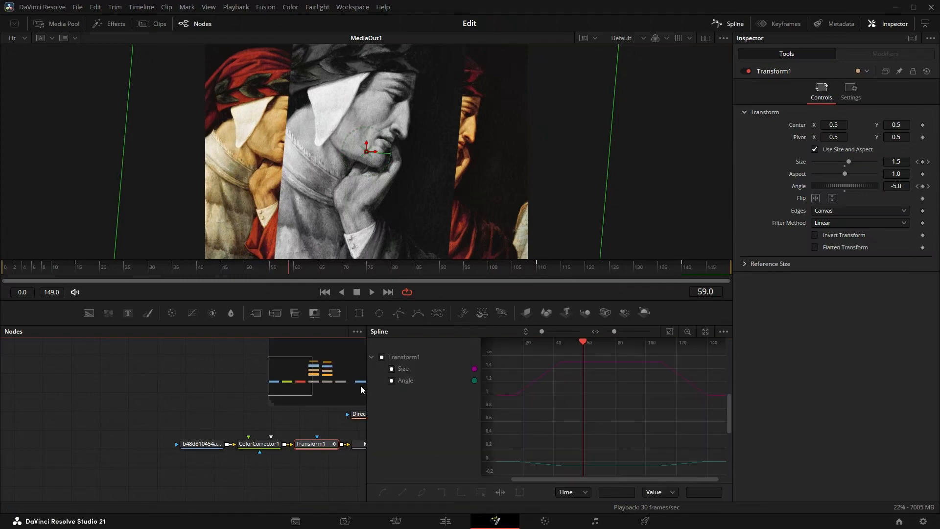
click(382, 357)
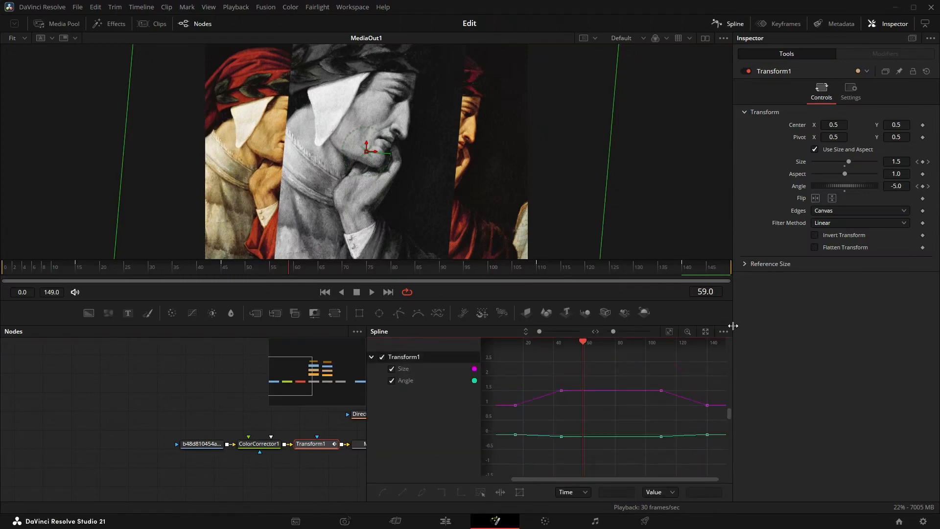
click(670, 333)
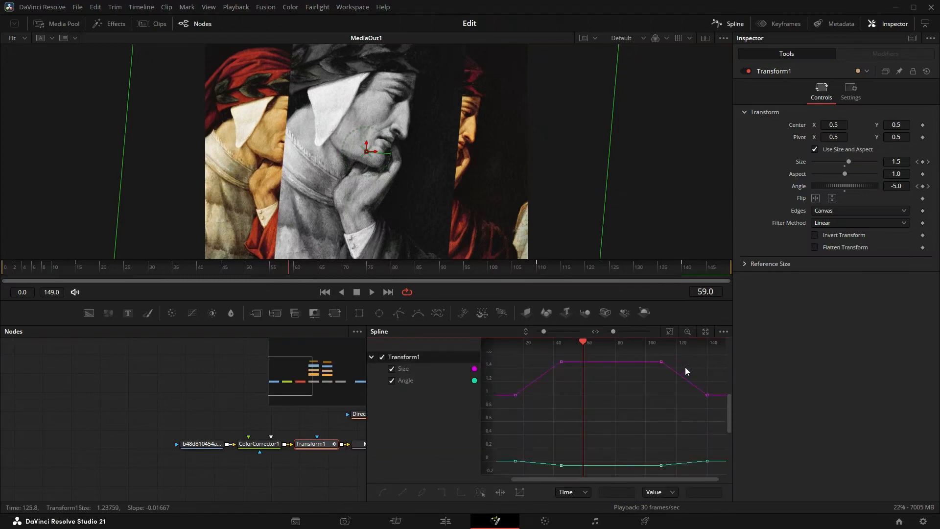
key(ctrl+a)
click(381, 492)
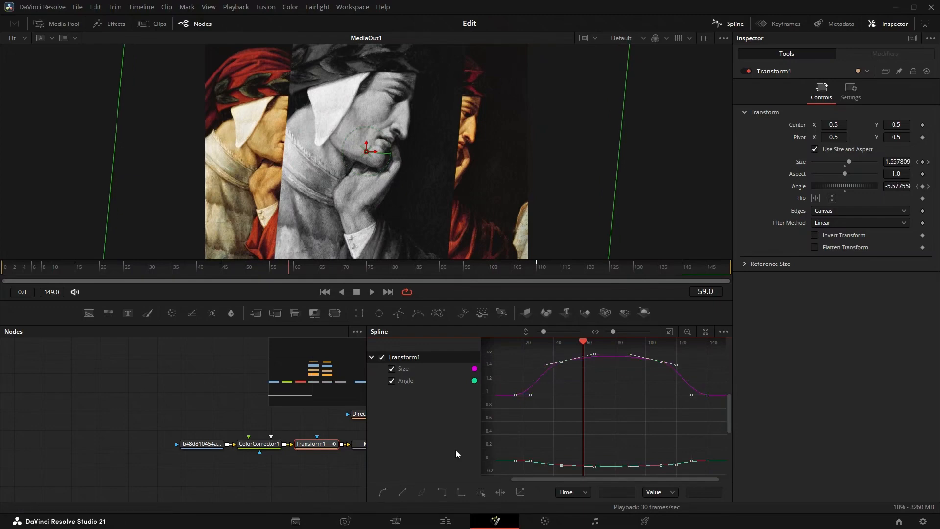
click(739, 28)
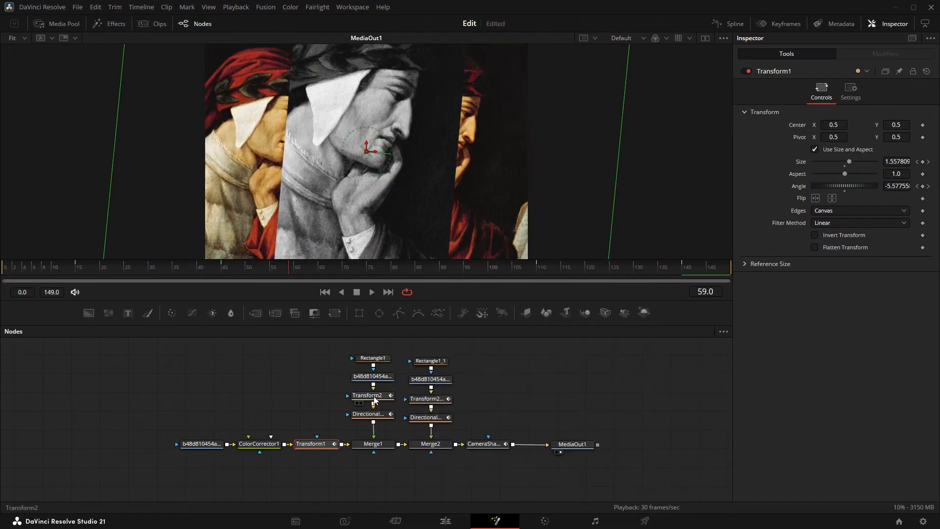
- Show Transform2's displacement, size and angle curves in the spline editor and smooth all their keyframes
click(376, 400)
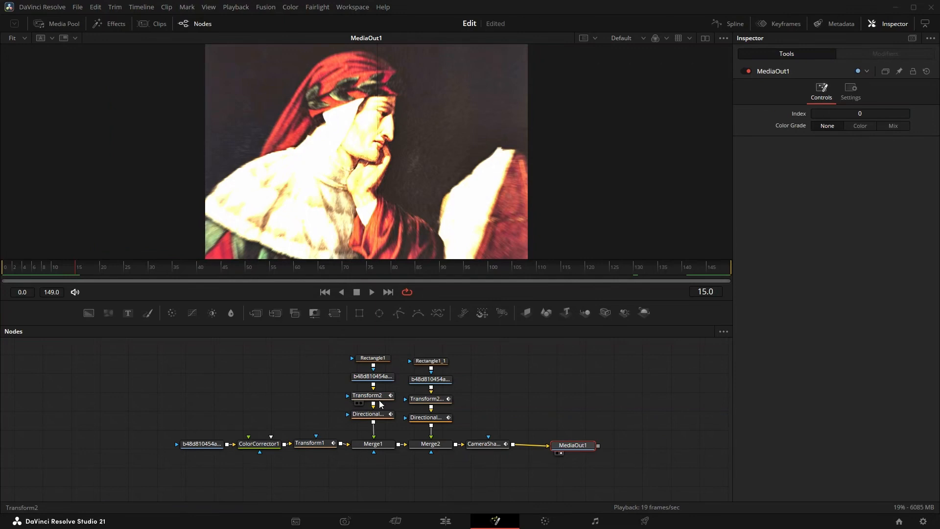
click(380, 402)
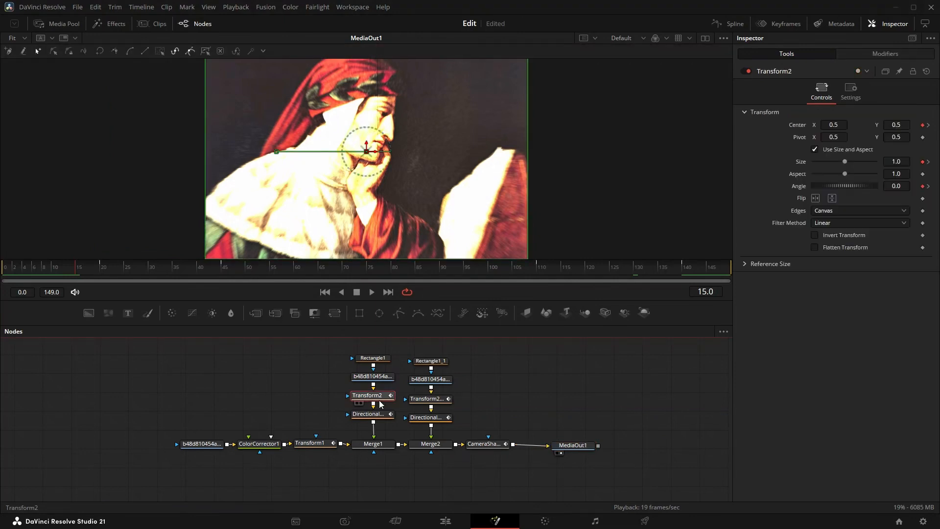
click(728, 25)
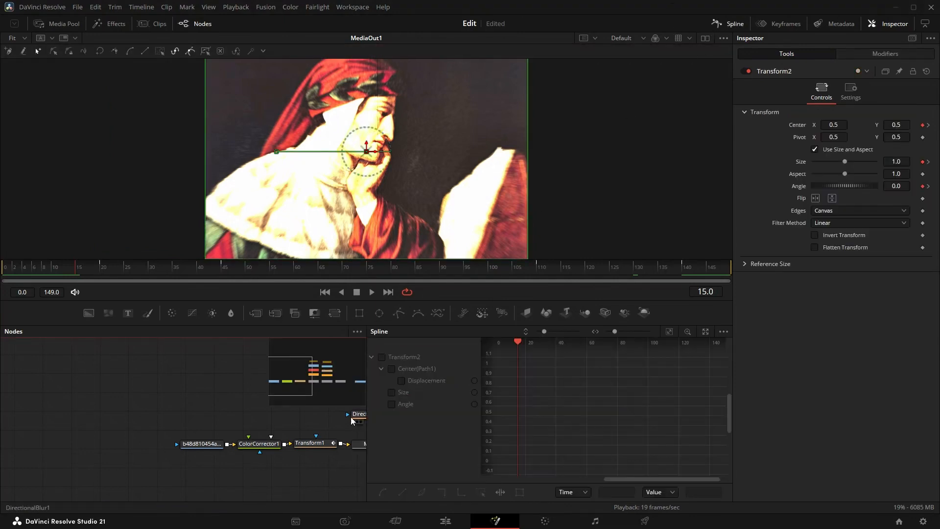
click(383, 357)
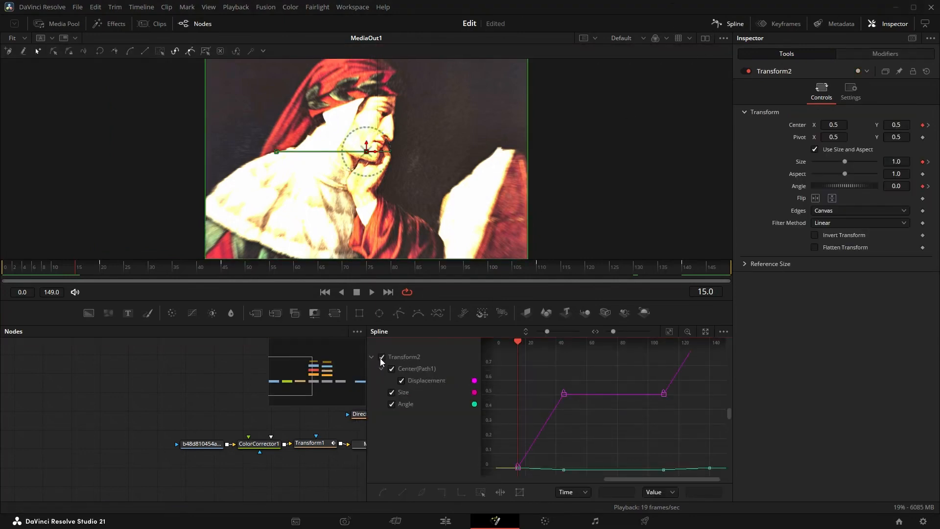
click(669, 332)
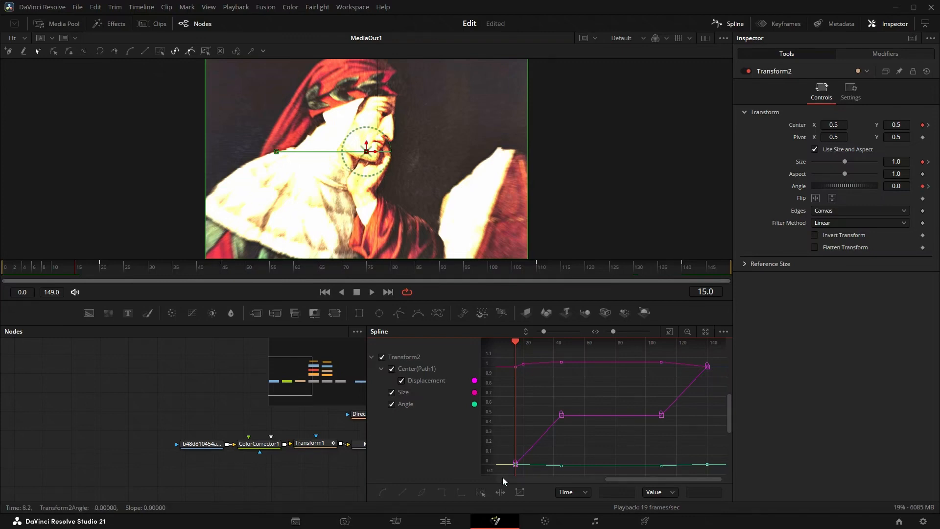
drag(503, 479, 723, 367)
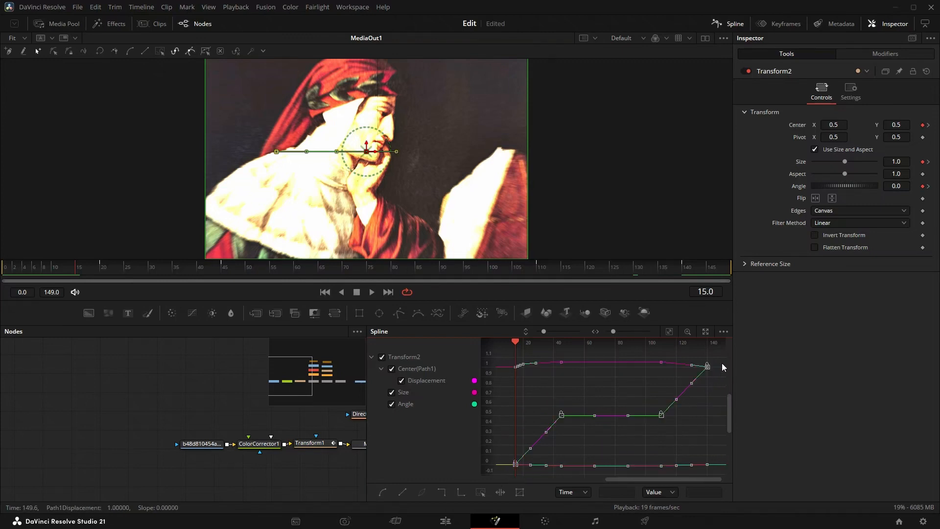
click(383, 492)
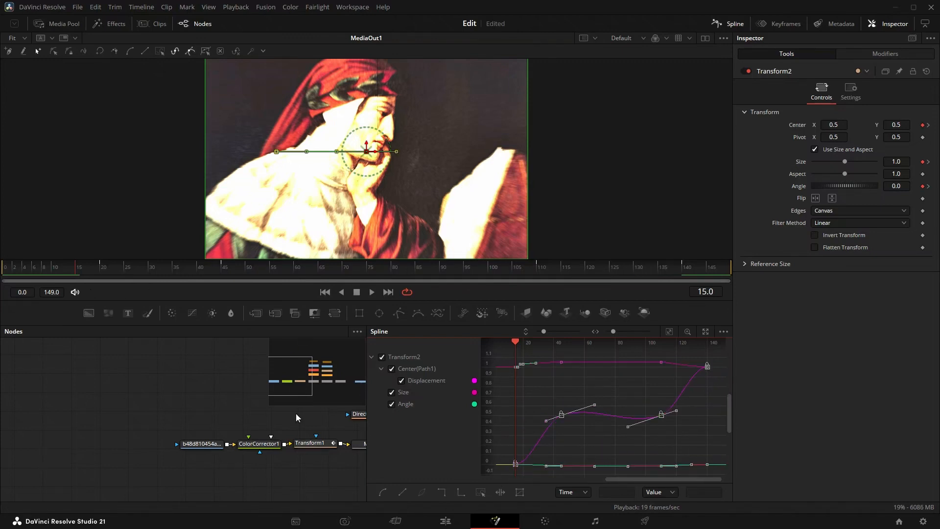
- Show Transform2_1's animation curves in the spline editor and smooth all their keyframes
drag(298, 383, 307, 382)
click(261, 371)
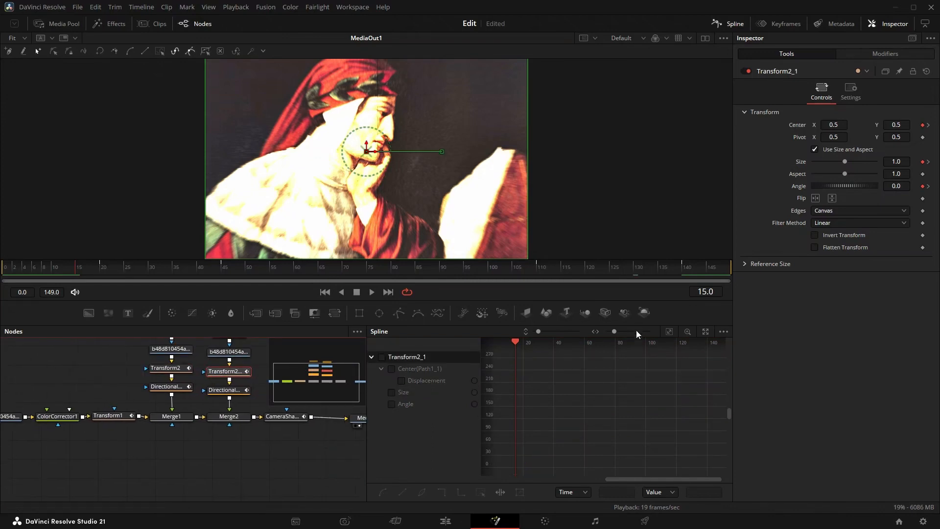
click(372, 357)
click(381, 358)
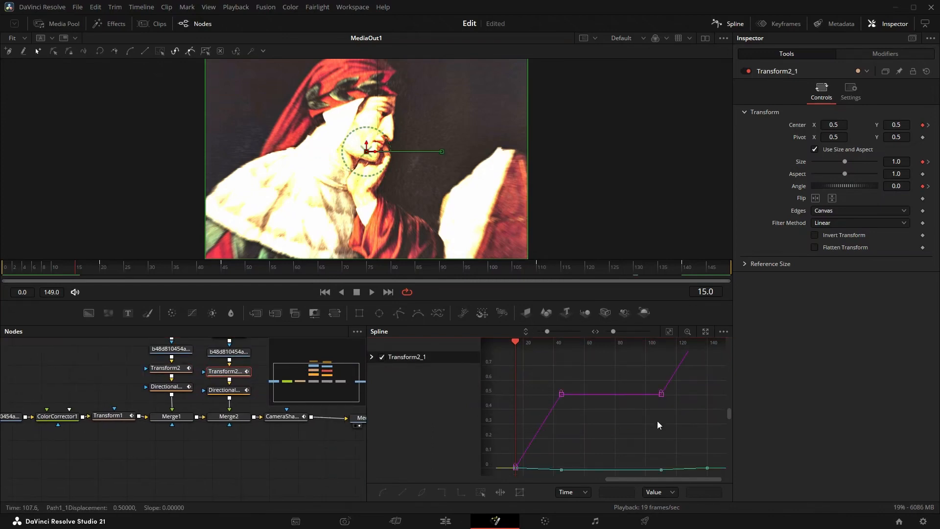
key(ctrl+a)
click(383, 492)
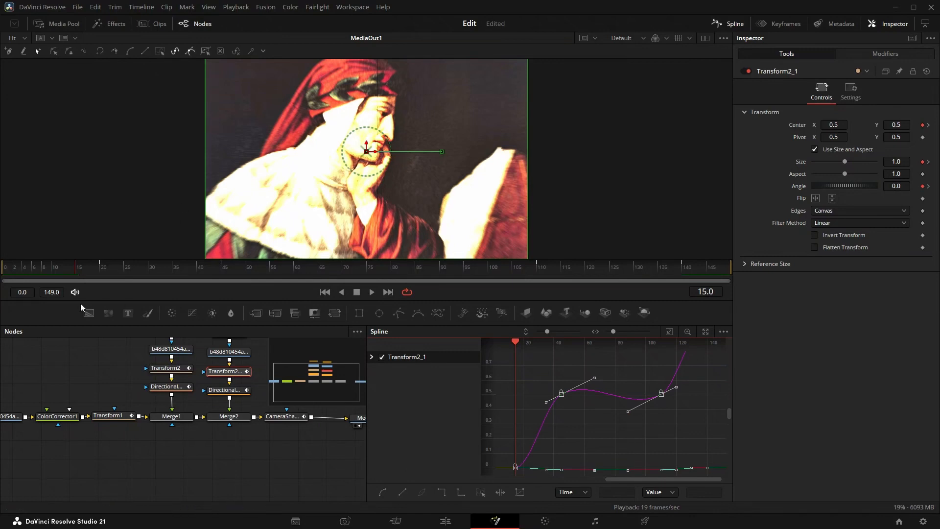
- Play the finished animation from frame 0 to review the motion
click(4, 268)
click(372, 293)
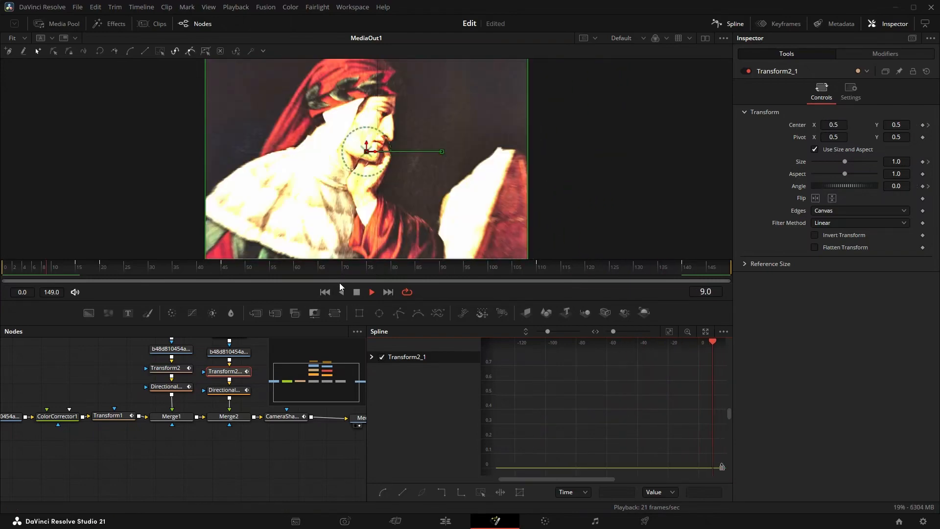
- Stop playback and make the segment between Transform2's two middle displacement keyframes linear in the spline editor
key(space)
click(169, 369)
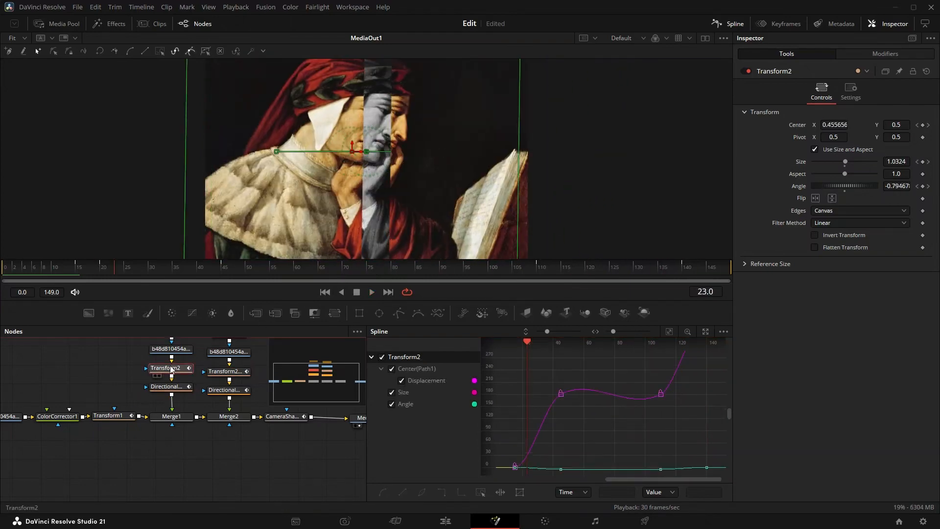
drag(551, 380, 671, 403)
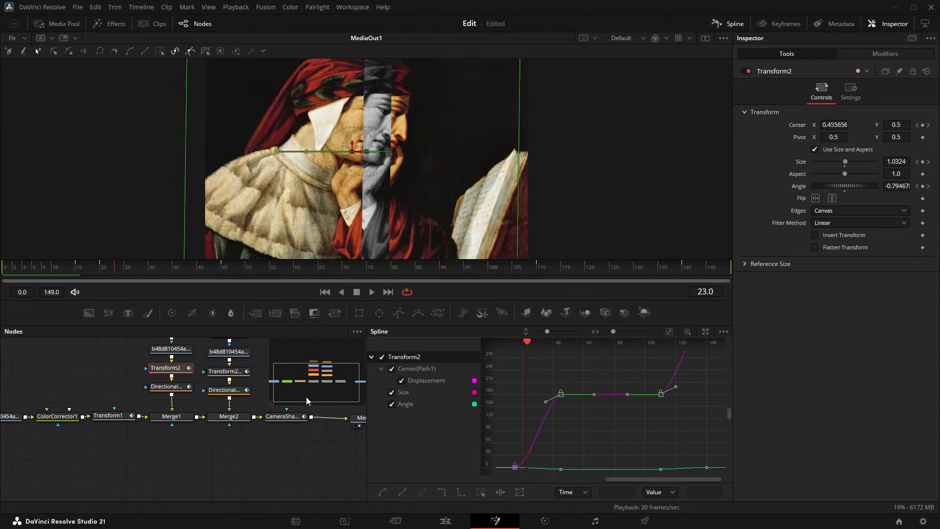
- Make the segment between Transform2_1's two middle displacement keyframes linear in the spline editor
click(227, 371)
drag(539, 374, 684, 407)
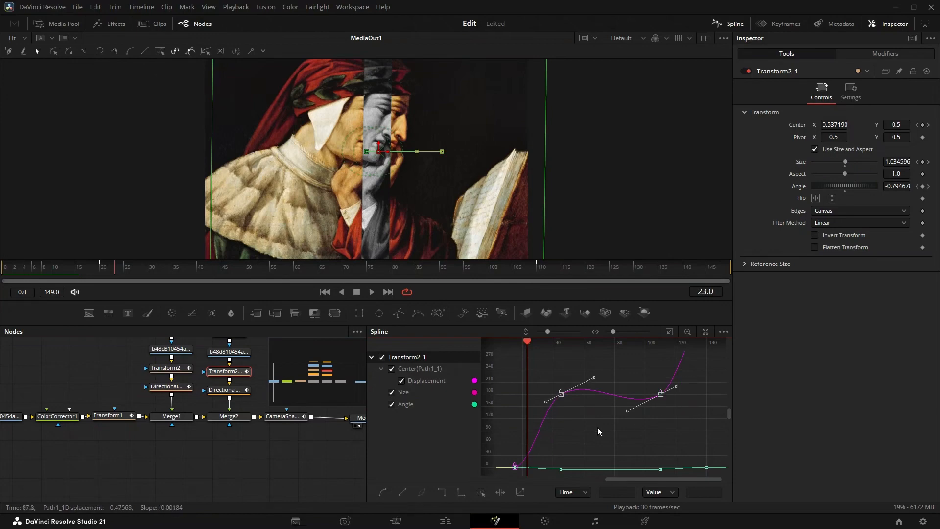
click(402, 493)
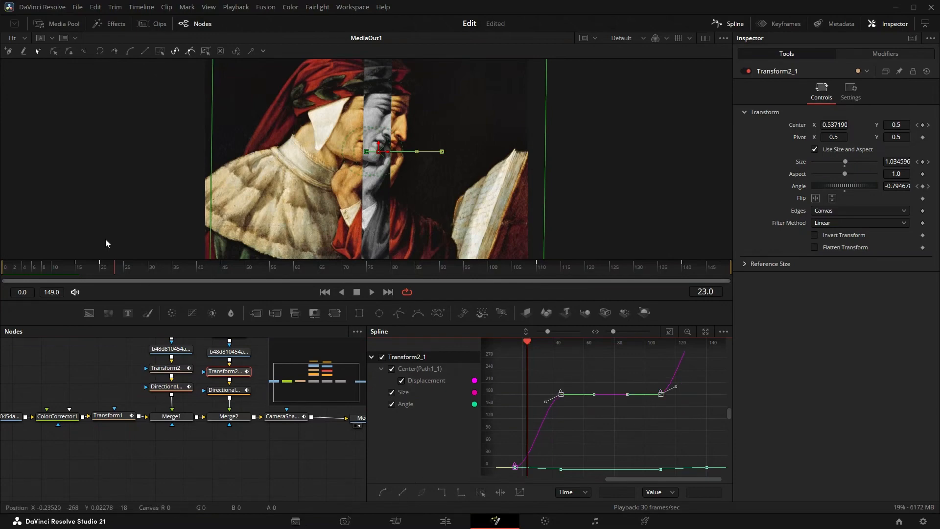
- Play the animation from frame 14 to review the corrected motion of the painting halves
click(71, 268)
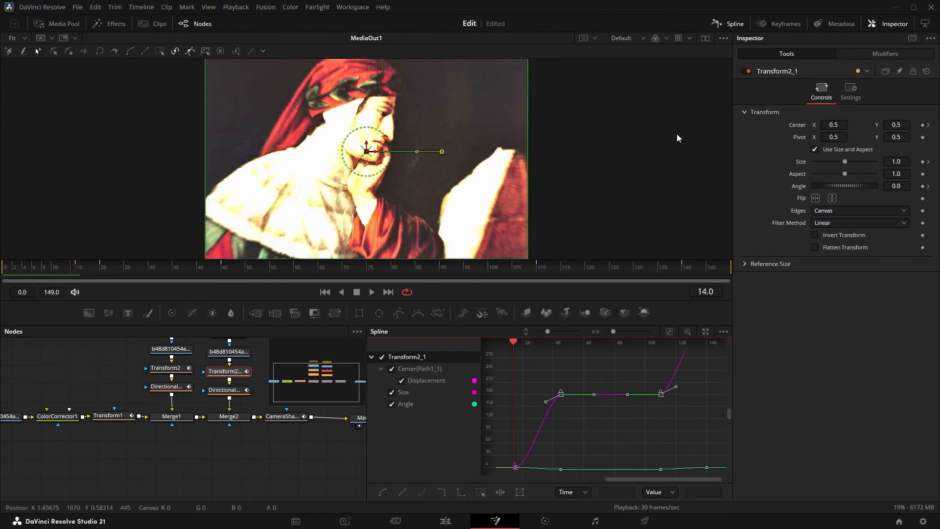
click(373, 292)
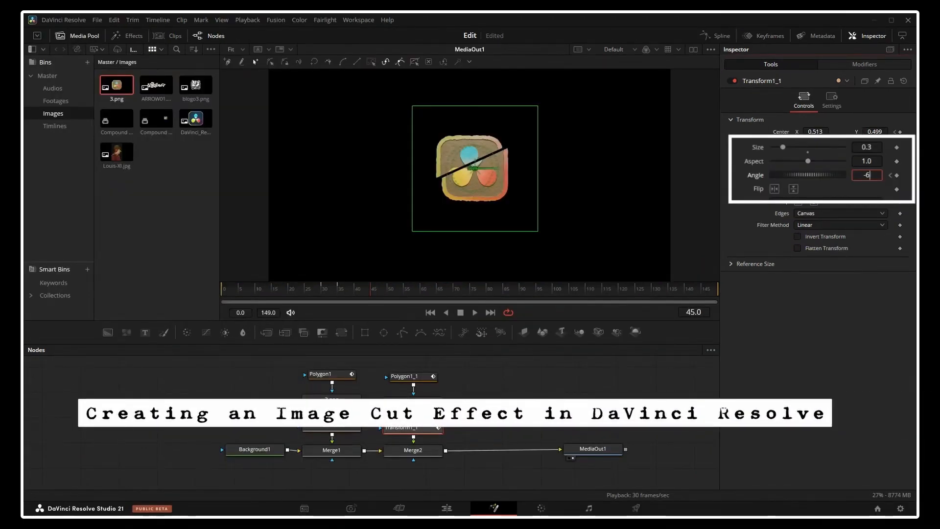
- Set Transform1_1's angle to -60 at frame 45 in the cut logo composition
key(Tab)
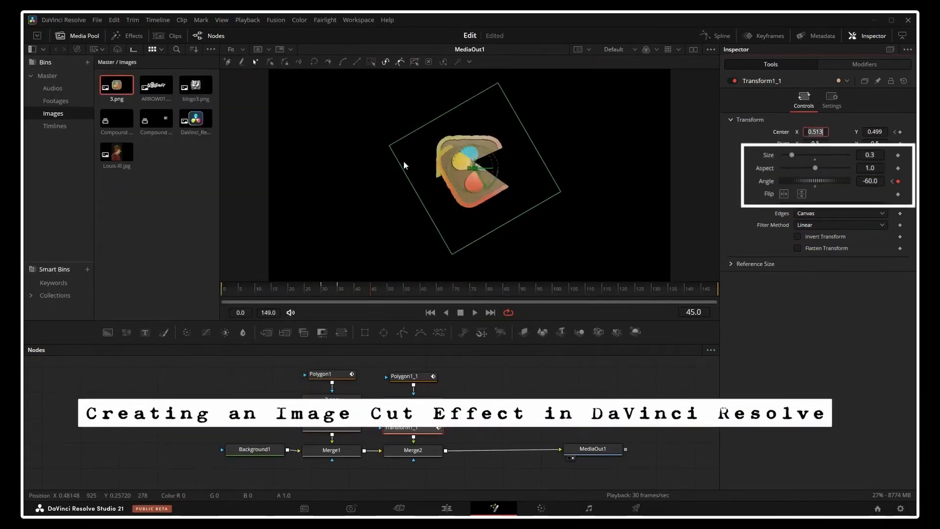